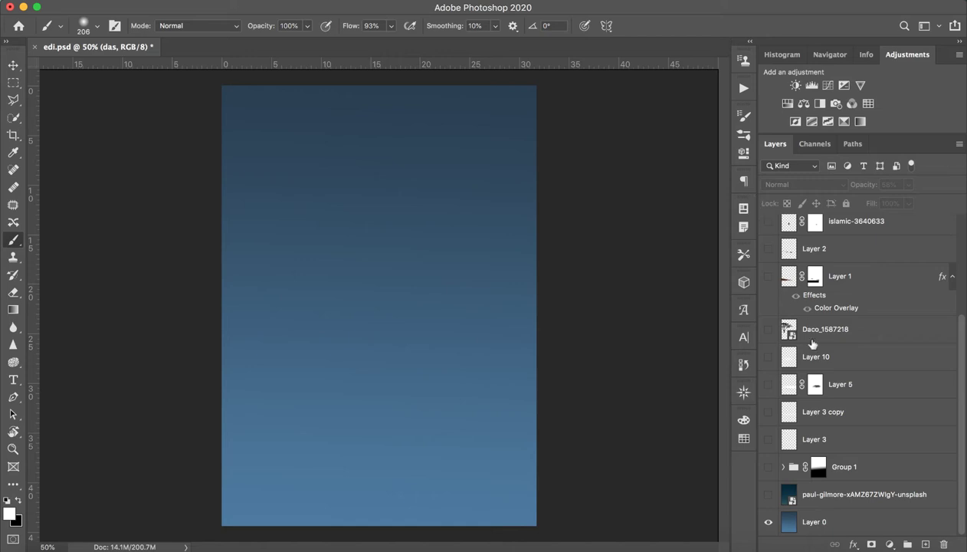
Delete the blue gradient Layer 0 so the canvas becomes transparent
{"action": "left_click_drag", "start_coordinate": [886, 528], "coordinate": [944, 543]}
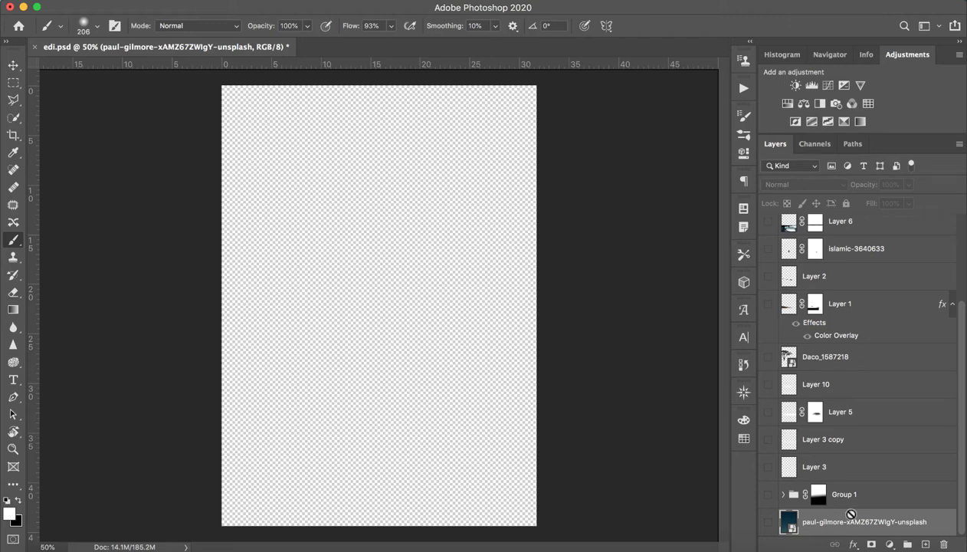
Show the starry night-sky photo layer and zoom out to fit the canvas
{"action": "left_click_drag", "start_coordinate": [852, 518], "coordinate": [695, 524]}
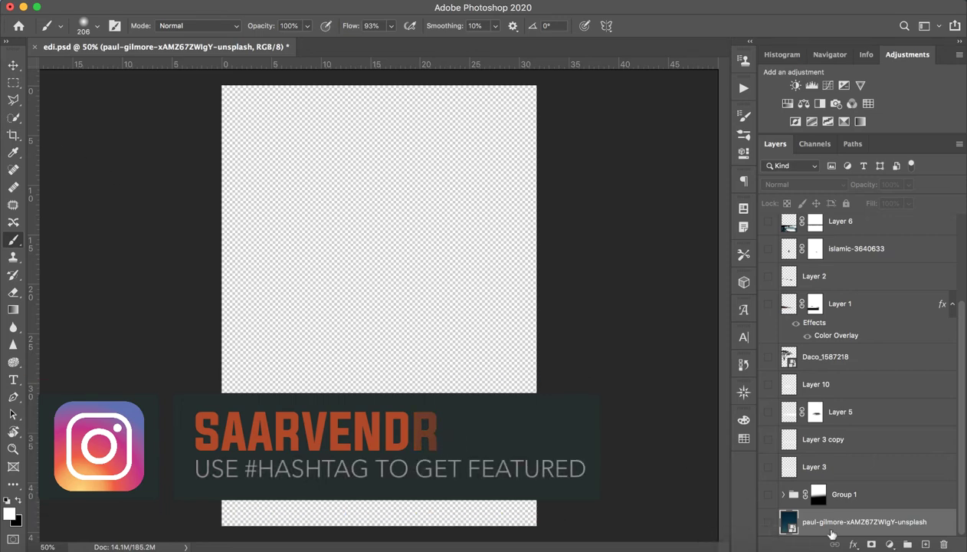
{"action": "left_click_drag", "start_coordinate": [820, 527], "coordinate": [830, 529]}
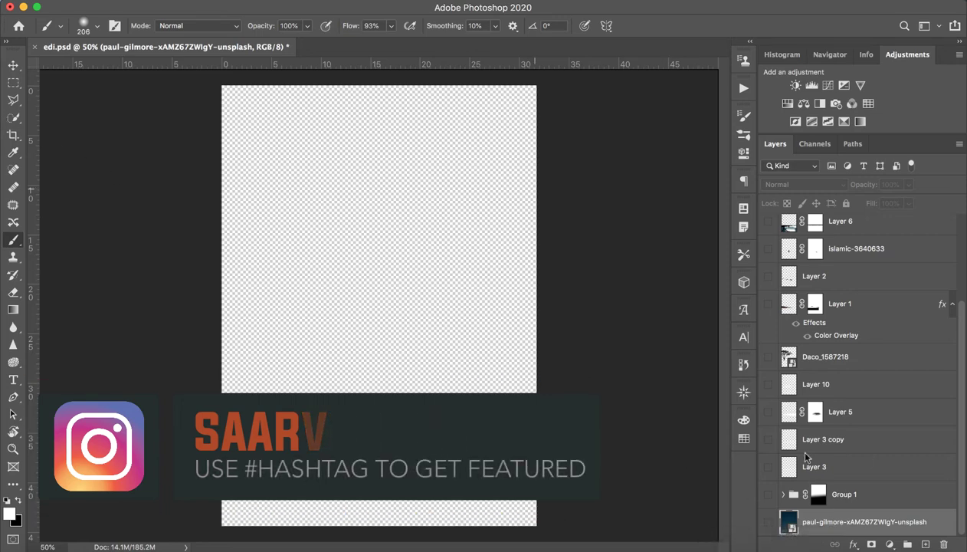
{"action": "left_click", "coordinate": [650, 1]}
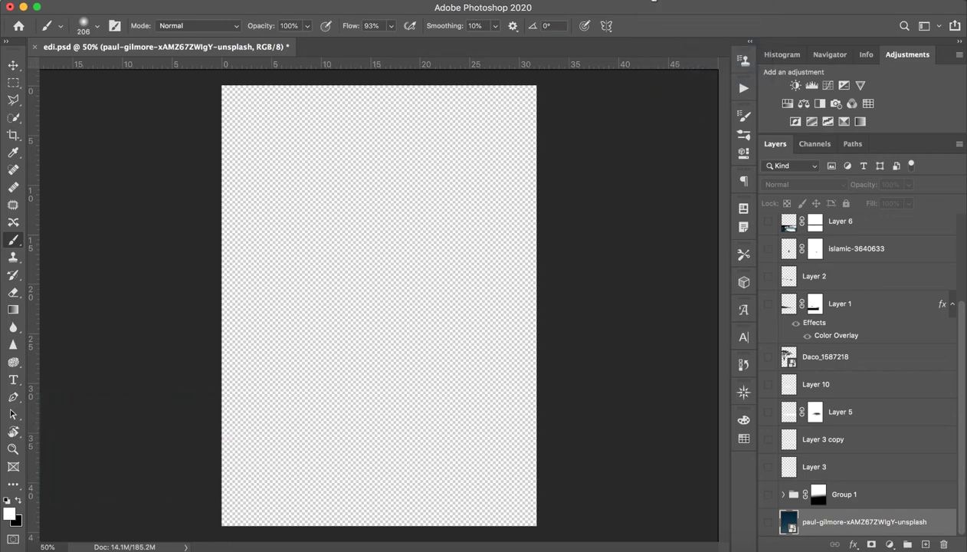
{"action": "left_click", "coordinate": [768, 521]}
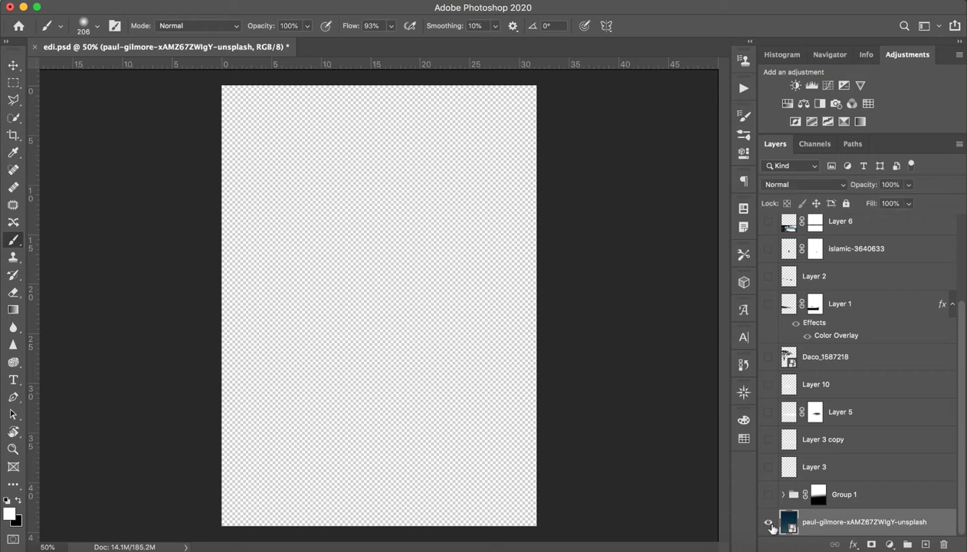
{"action": "key", "text": "z"}
{"action": "mouse_move", "coordinate": [468, 352]}
{"action": "left_mouse_down"}
{"action": "mouse_move", "coordinate": [441, 359]}
{"action": "mouse_move", "coordinate": [455, 361]}
{"action": "left_mouse_up"}
Reposition the sky photo so the sunset is off-canvas and only starry sky shows
{"action": "key", "text": "b"}
{"action": "key", "text": "space"}
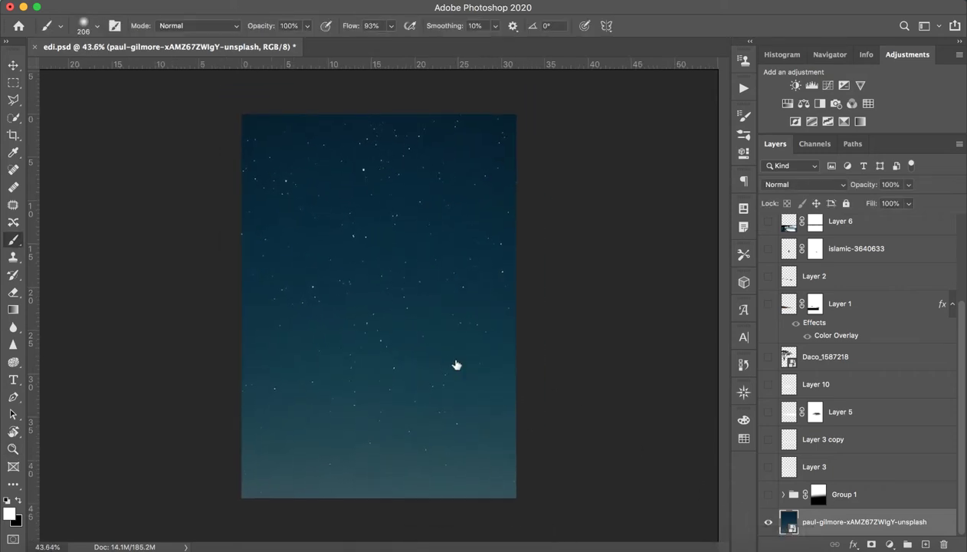
{"action": "key", "text": "v"}
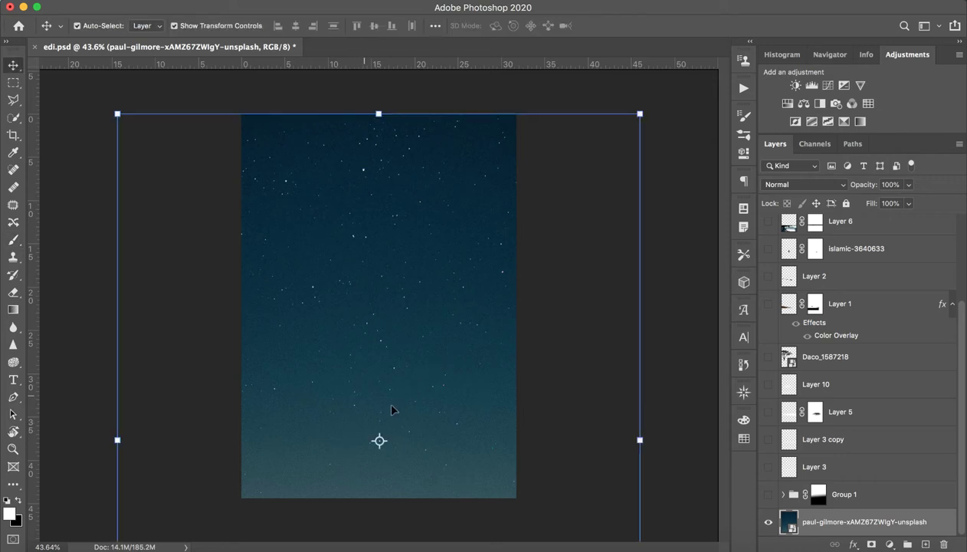
{"action": "mouse_move", "coordinate": [391, 402]}
{"action": "left_mouse_down"}
{"action": "mouse_move", "coordinate": [421, 123]}
{"action": "mouse_move", "coordinate": [428, 393]}
{"action": "mouse_move", "coordinate": [449, 379]}
{"action": "left_mouse_up"}
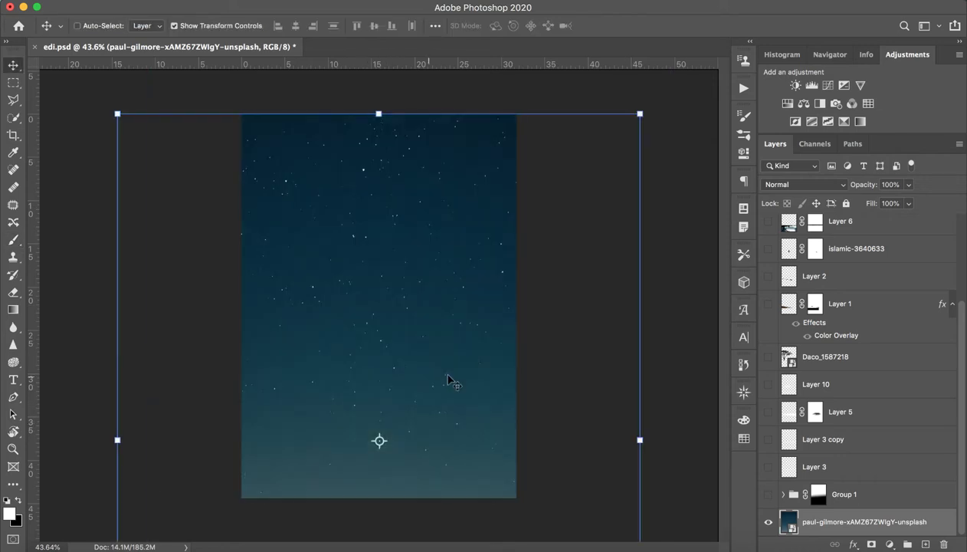
{"action": "left_click", "coordinate": [690, 214]}
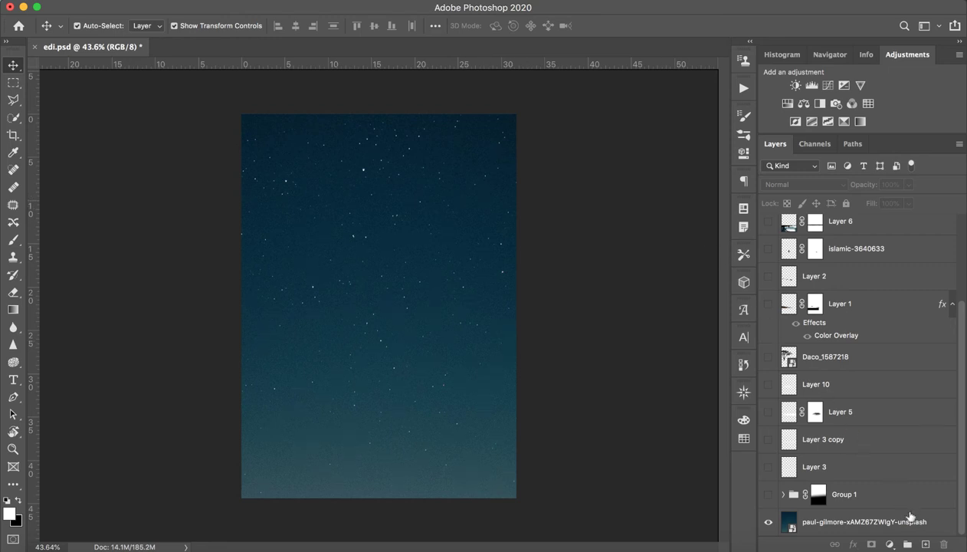
{"action": "left_click_drag", "start_coordinate": [910, 516], "coordinate": [874, 537]}
{"action": "left_click_drag", "start_coordinate": [874, 537], "coordinate": [826, 511]}
Show and expand Group 1 with the moon, and disable its layer mask
{"action": "left_click", "coordinate": [870, 495]}
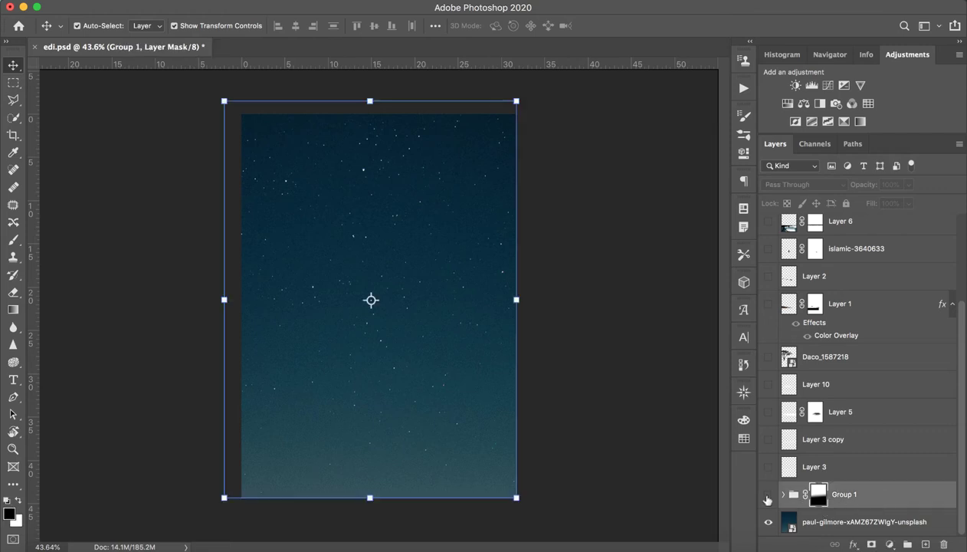
{"action": "left_click", "coordinate": [767, 497]}
{"action": "left_click", "coordinate": [590, 291]}
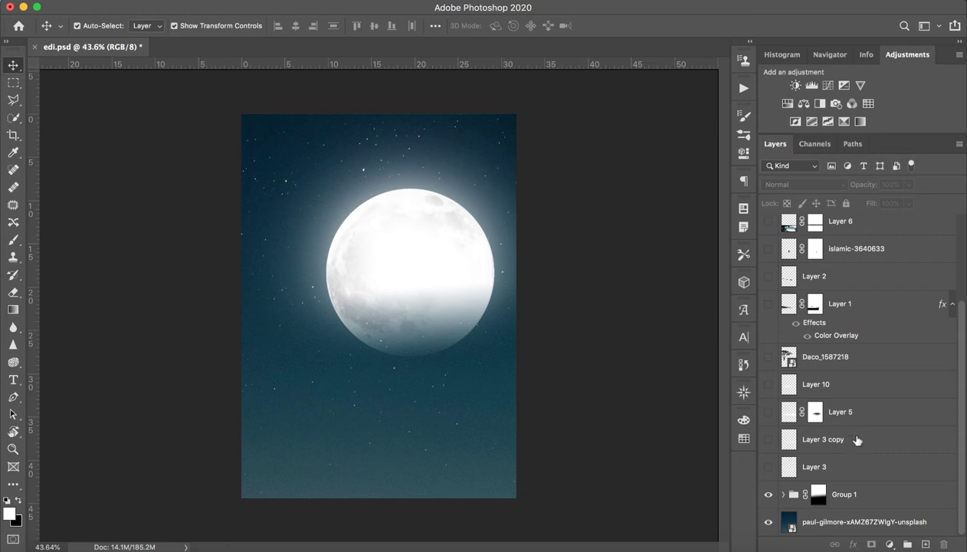
{"action": "left_click", "coordinate": [783, 494]}
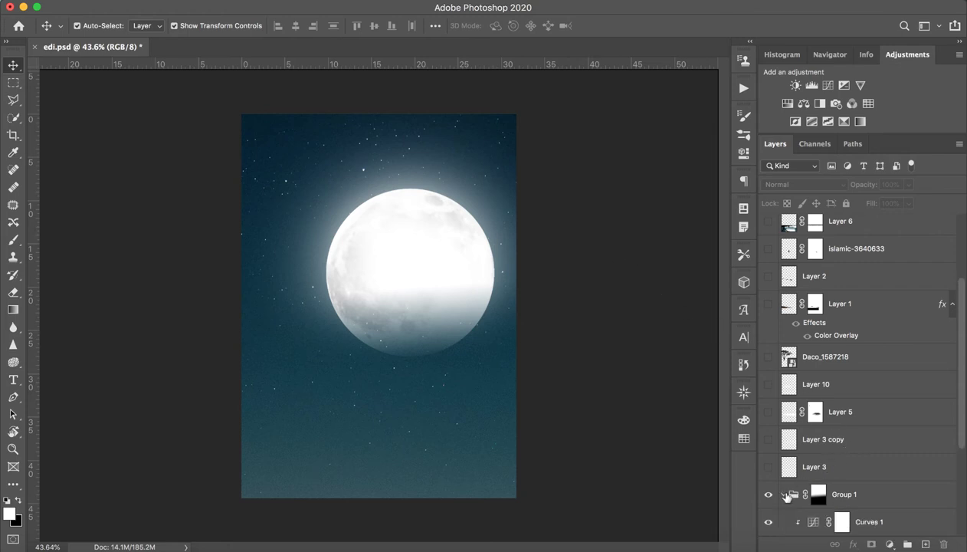
{"action": "scroll", "coordinate": [864, 483], "scroll_direction": "down", "scroll_amount": 5}
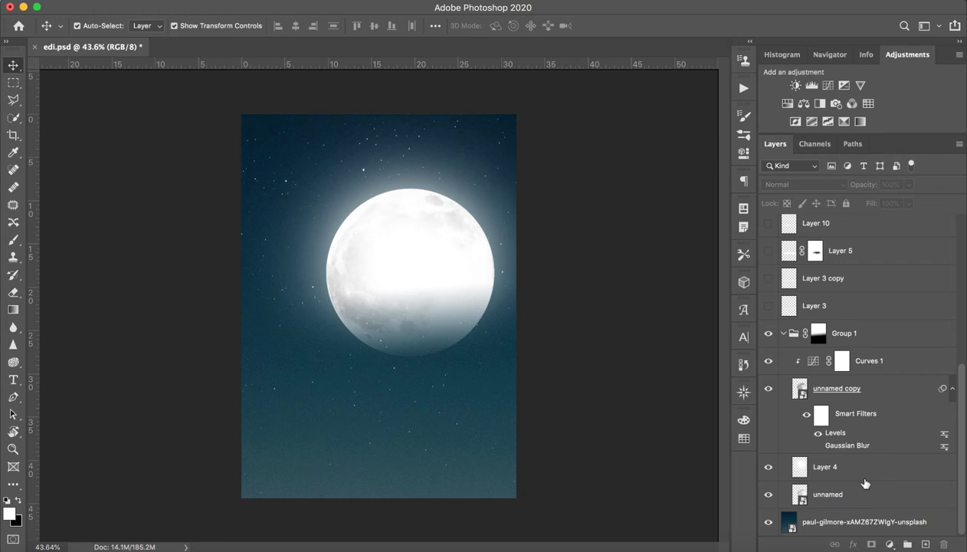
{"action": "left_click", "coordinate": [812, 332], "text": "shift"}
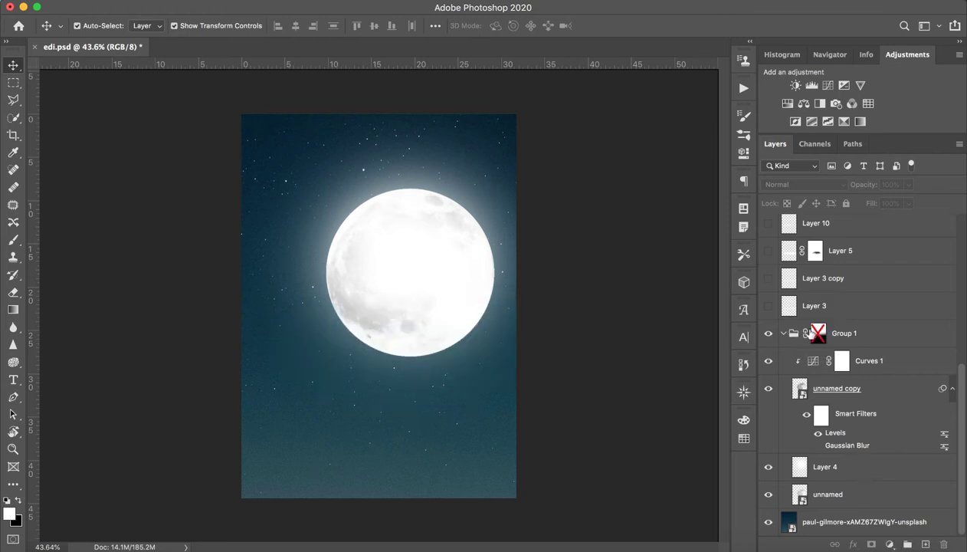
Compare the moon layers' visibility and add an empty Layer 11 above Layer 4
{"action": "left_click_drag", "start_coordinate": [768, 360], "coordinate": [768, 466]}
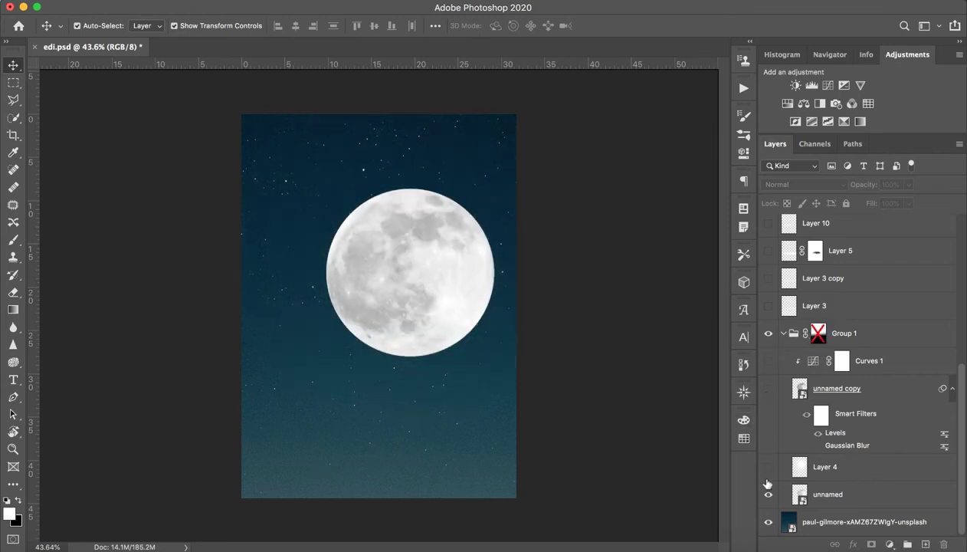
{"action": "left_click", "coordinate": [768, 494]}
{"action": "left_click", "coordinate": [782, 494]}
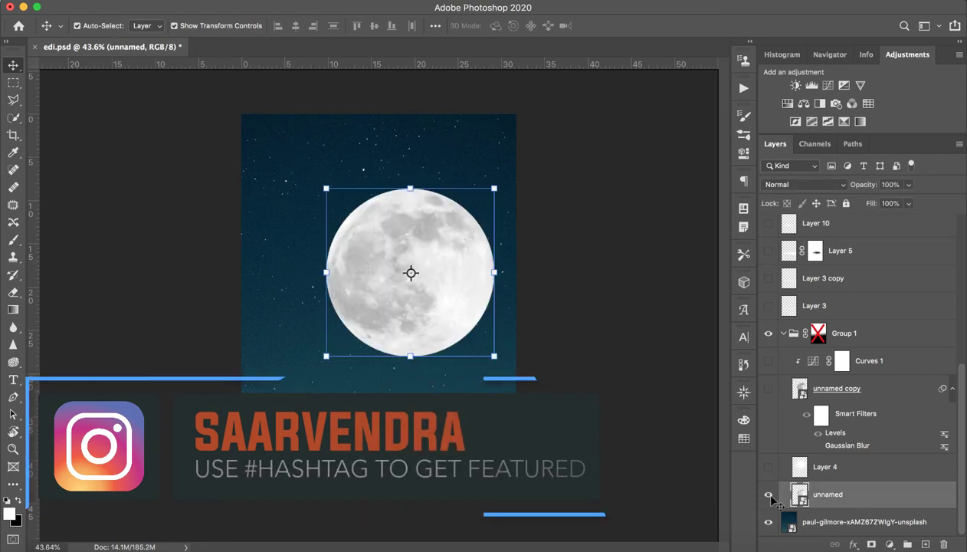
{"action": "left_click", "coordinate": [834, 459]}
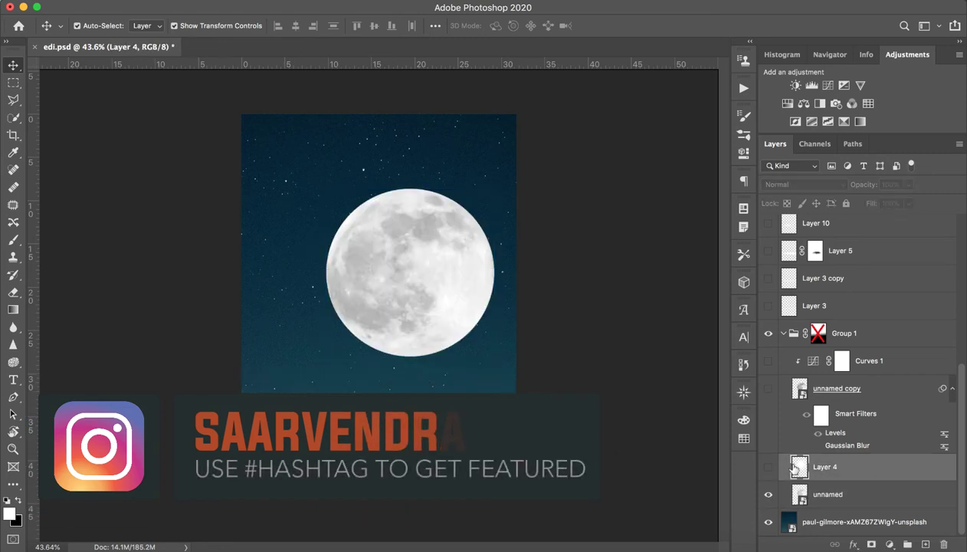
{"action": "left_click", "coordinate": [768, 466]}
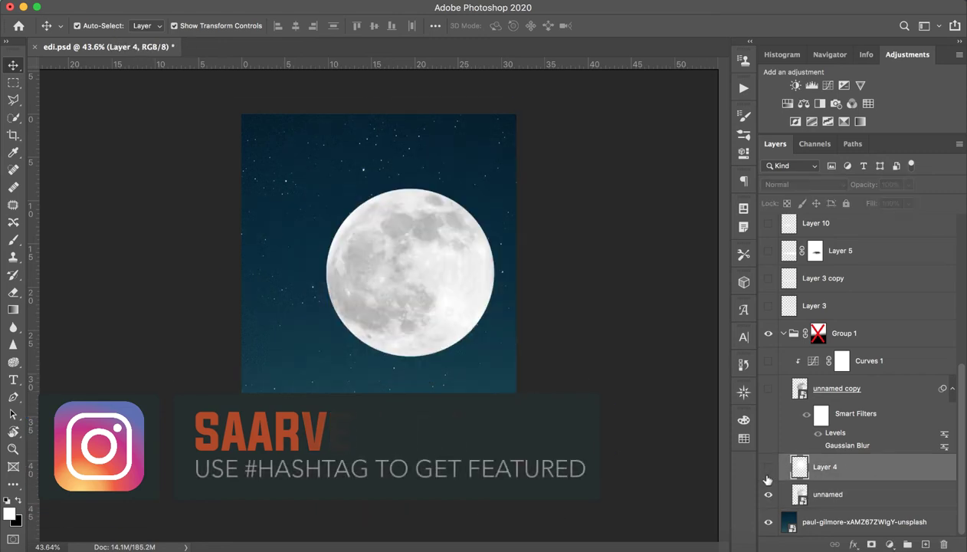
{"action": "left_click", "coordinate": [768, 471]}
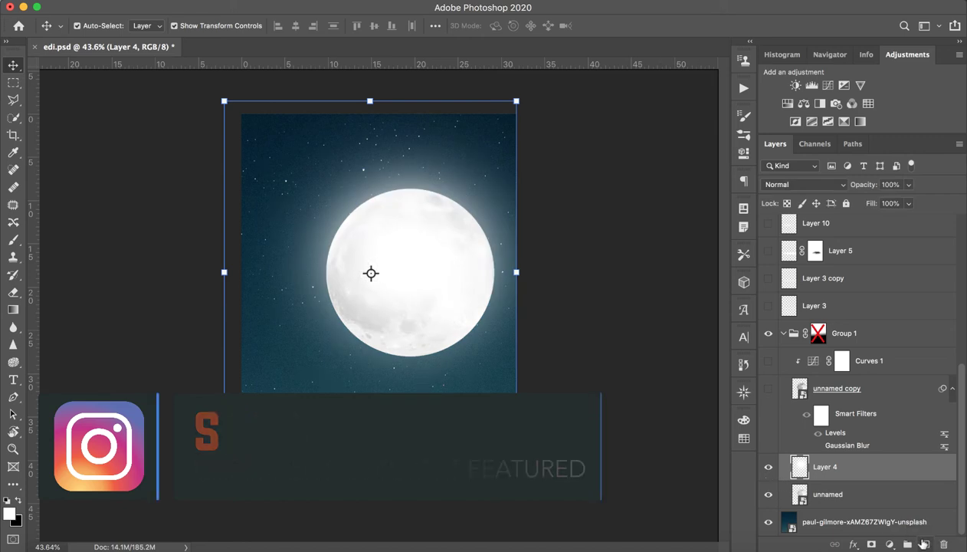
{"action": "left_click", "coordinate": [925, 544]}
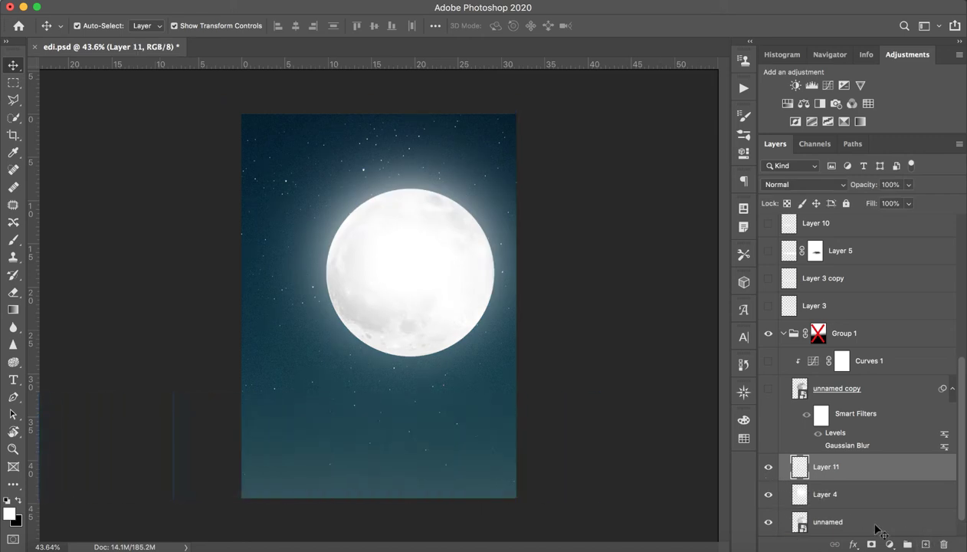
{"action": "left_click", "coordinate": [9, 237]}
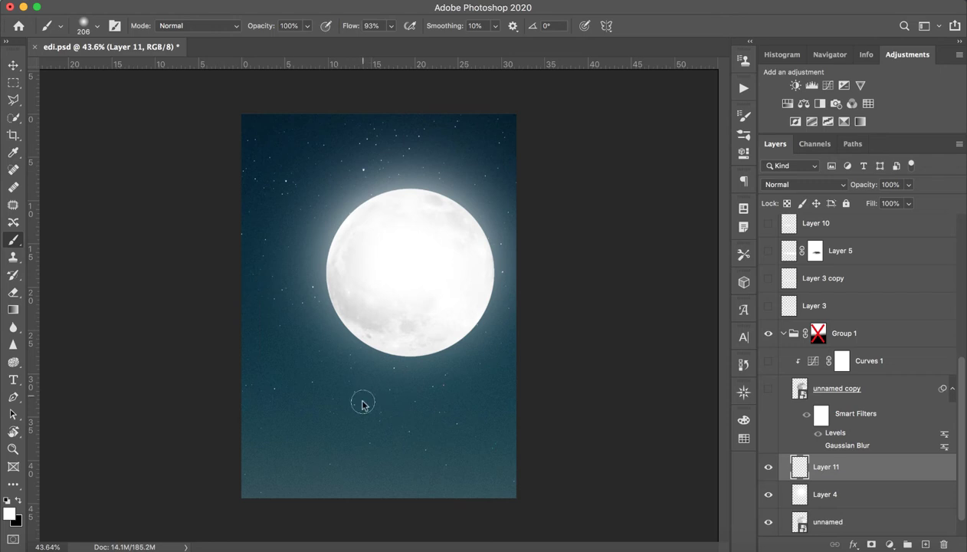
Paint soft white haze across the lower canvas with a huge soft brush
{"action": "left_click_drag", "start_coordinate": [363, 405], "coordinate": [449, 406]}
{"action": "left_click_drag", "start_coordinate": [301, 439], "coordinate": [453, 434]}
{"action": "left_click", "coordinate": [322, 425]}
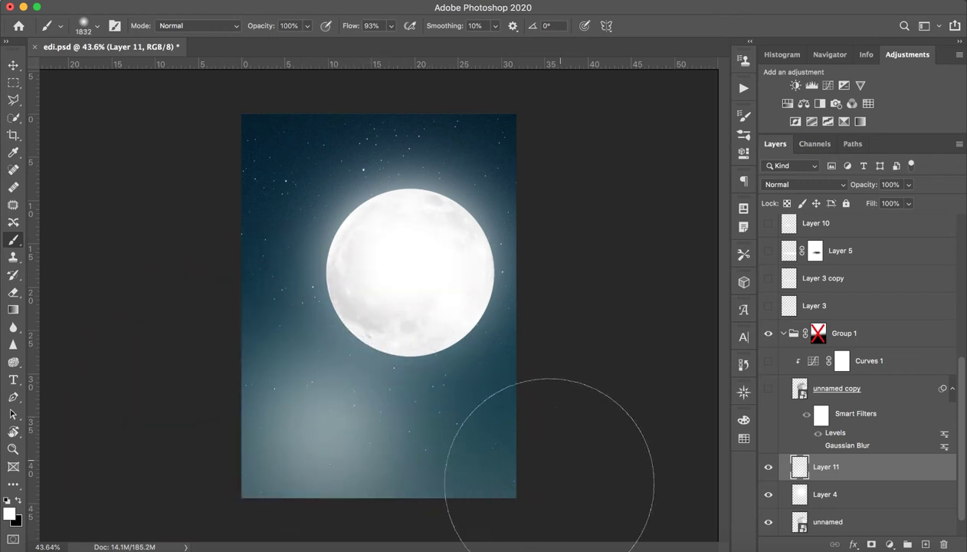
{"action": "left_click_drag", "start_coordinate": [425, 421], "coordinate": [464, 406]}
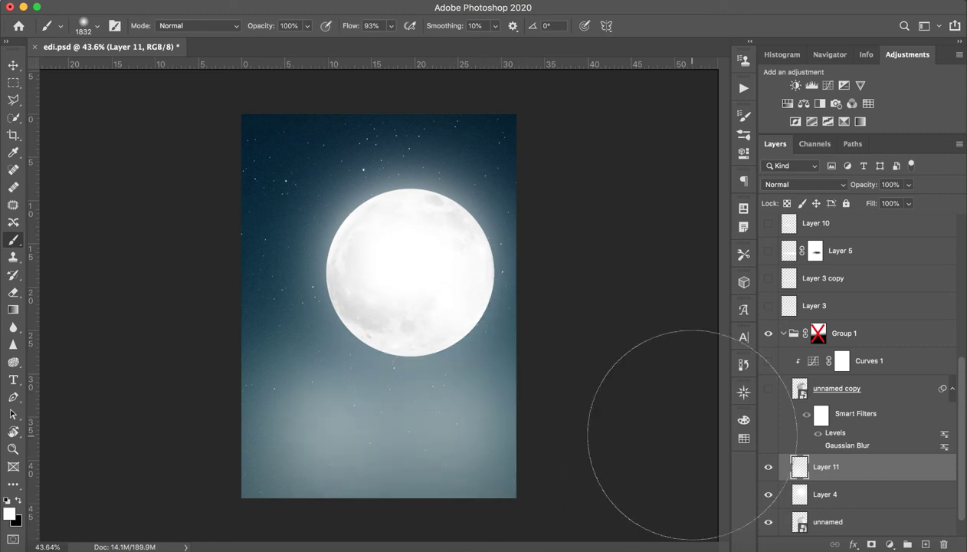
Delete Layer 11 with its haze, keeping Layer 4's moon glow visible
{"action": "left_click", "coordinate": [943, 543]}
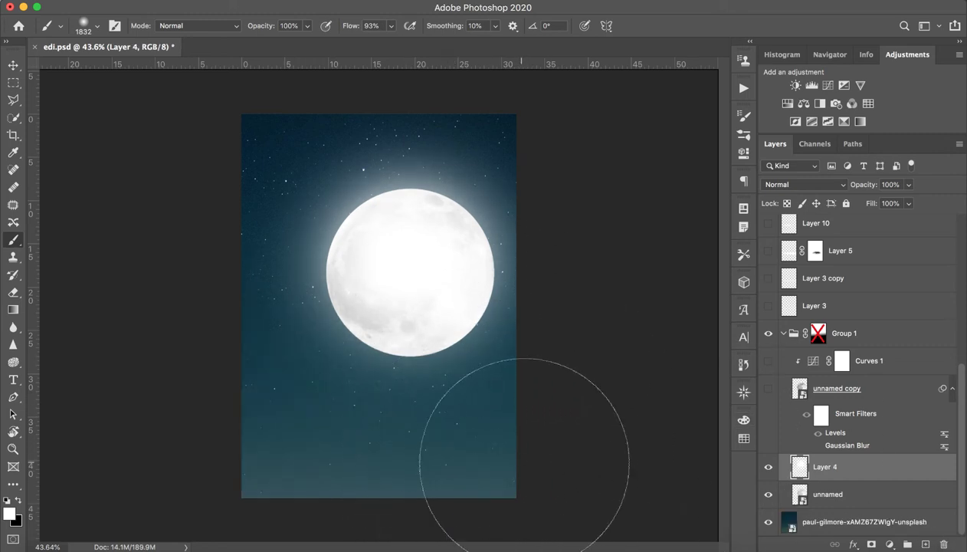
{"action": "left_click", "coordinate": [768, 468]}
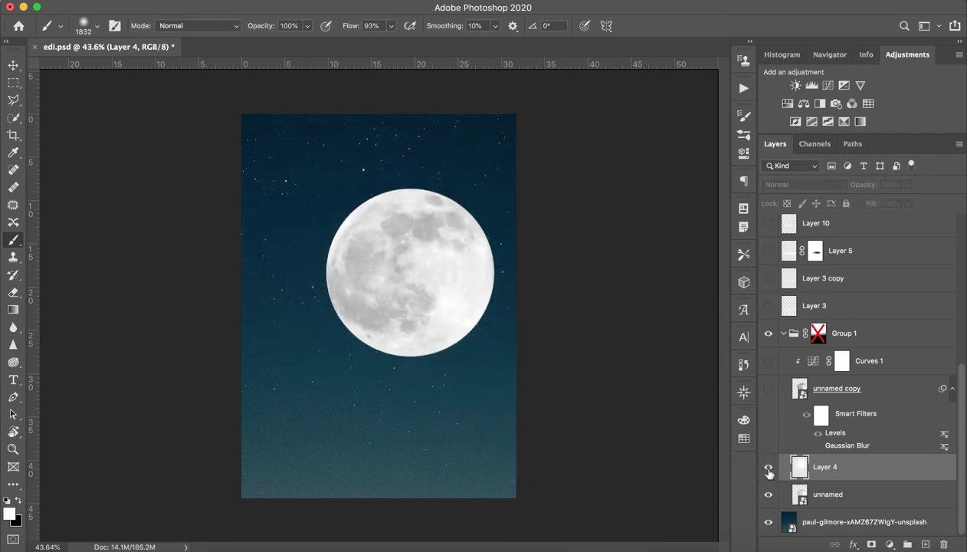
{"action": "left_click", "coordinate": [768, 469]}
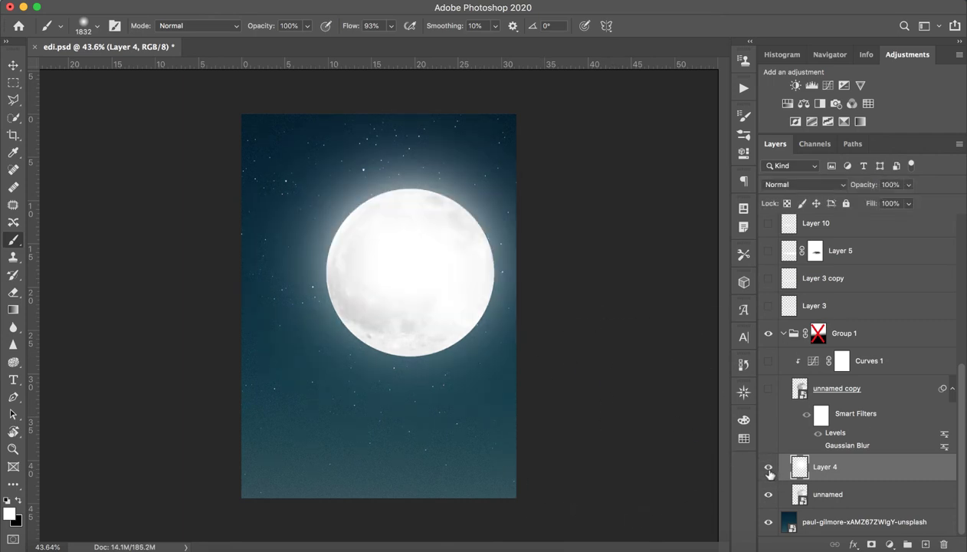
{"action": "left_click", "coordinate": [855, 494]}
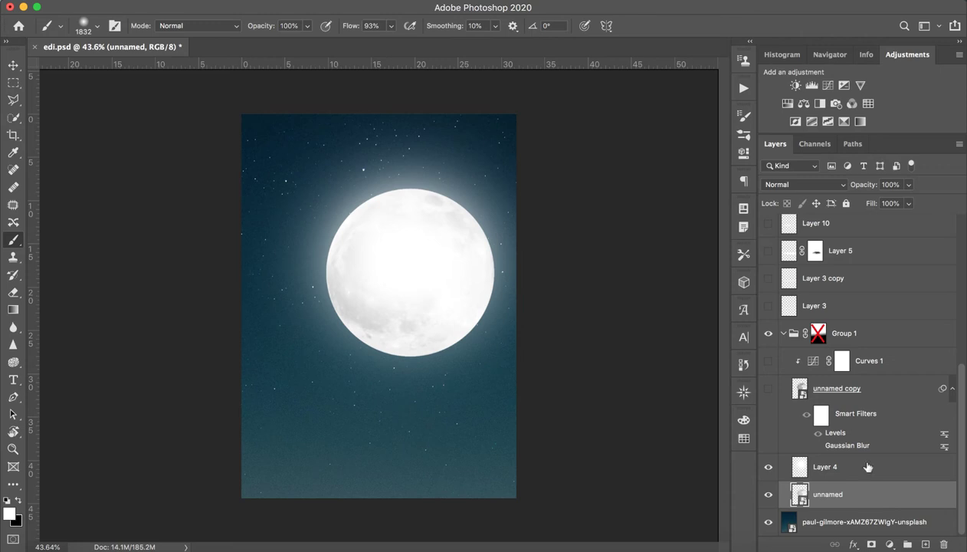
{"action": "left_click", "coordinate": [847, 390]}
{"action": "left_click", "coordinate": [769, 390]}
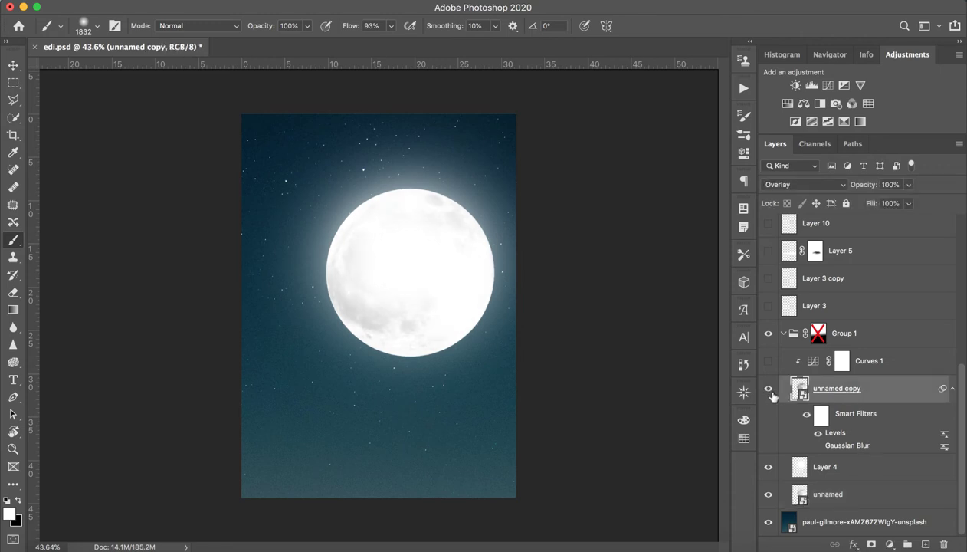
{"action": "double_click", "coordinate": [841, 444]}
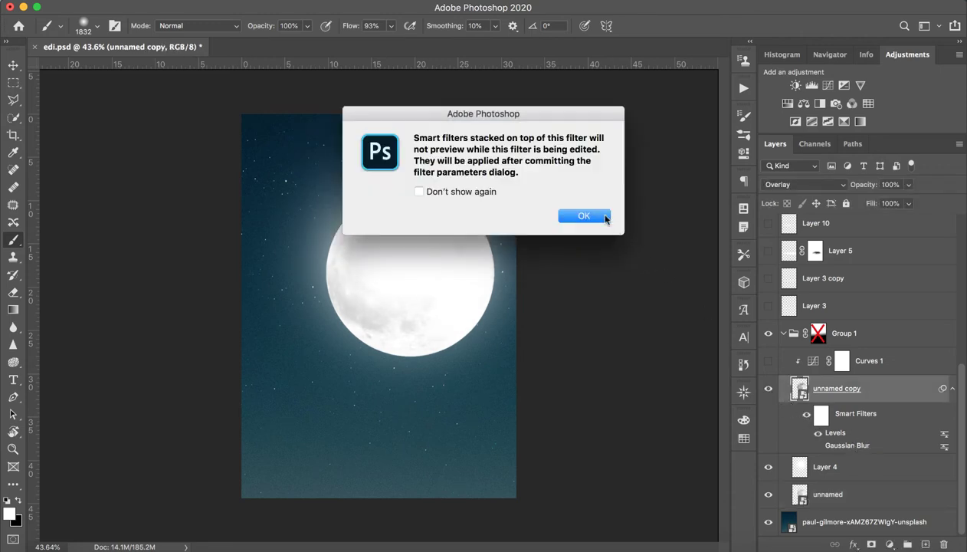
{"action": "left_click", "coordinate": [584, 216]}
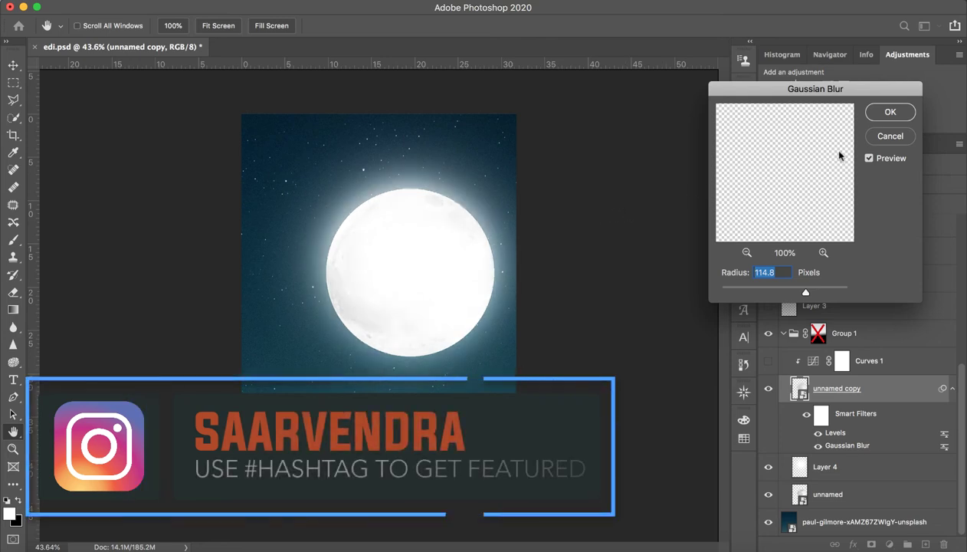
{"action": "left_click", "coordinate": [890, 112]}
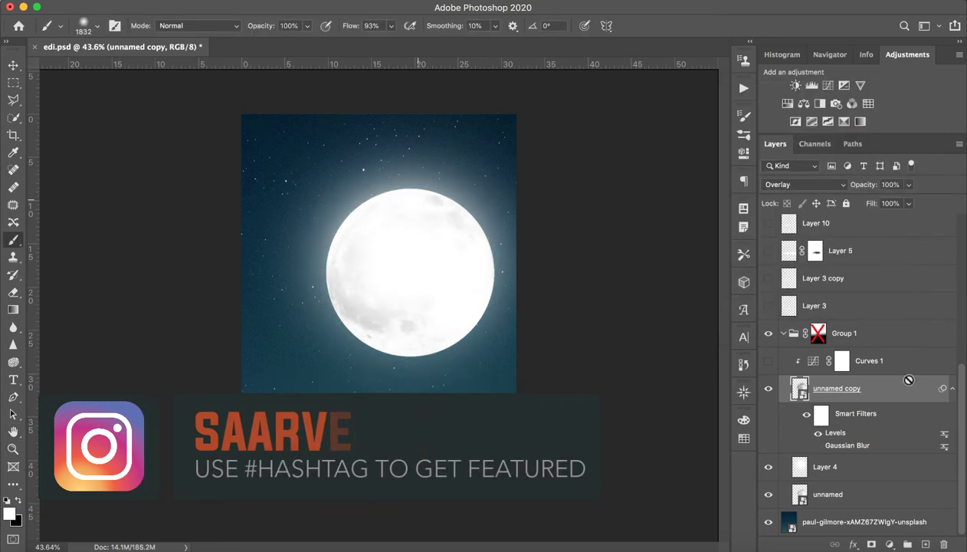
{"action": "left_click", "coordinate": [768, 389]}
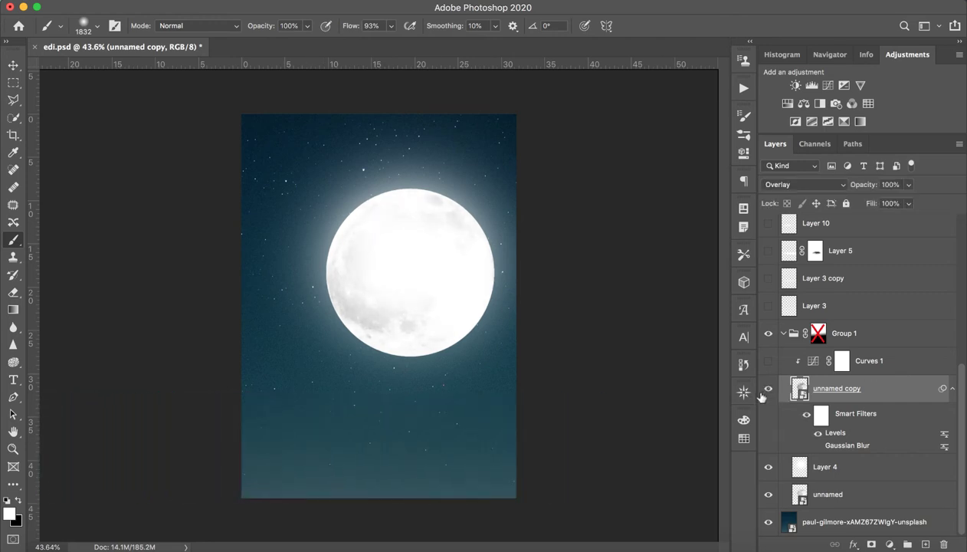
{"action": "left_click", "coordinate": [764, 389]}
{"action": "left_click", "coordinate": [806, 371]}
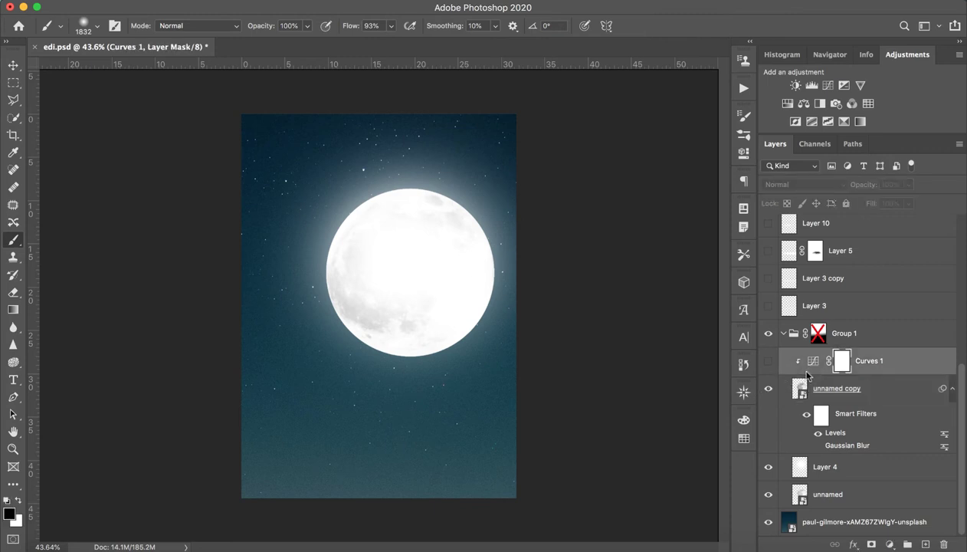
{"action": "left_click", "coordinate": [882, 392]}
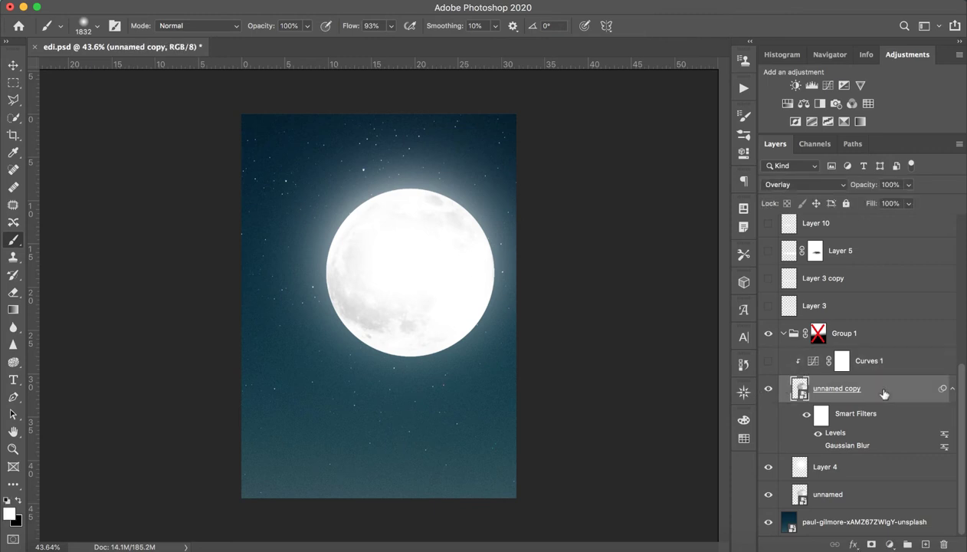
Keep the unnamed copy layer's blend mode at Overlay
{"action": "left_click", "coordinate": [782, 186]}
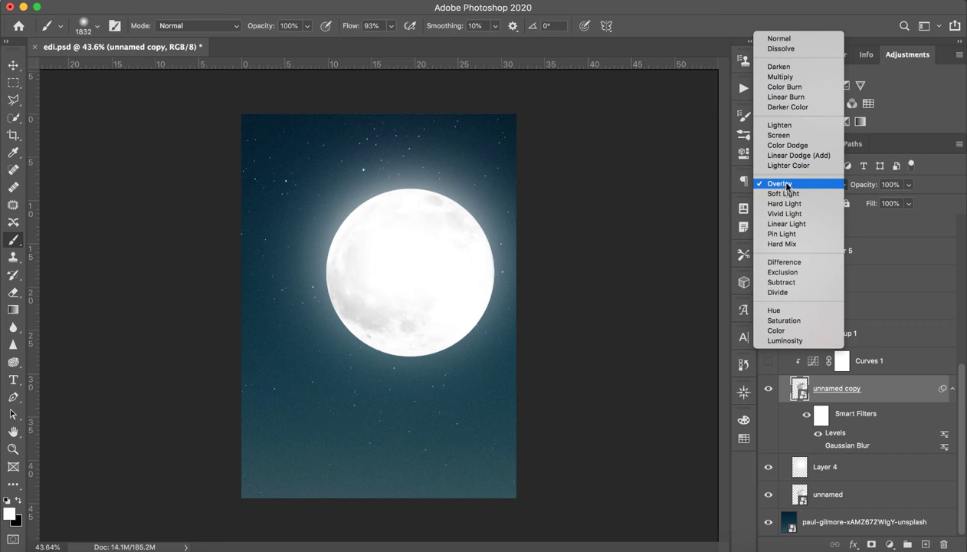
{"action": "left_click", "coordinate": [787, 185]}
{"action": "left_click", "coordinate": [920, 223]}
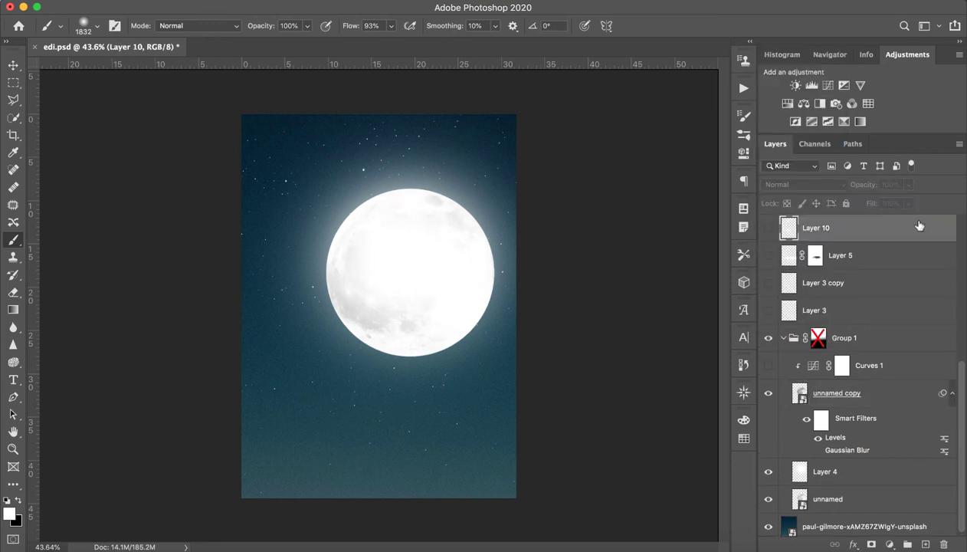
{"action": "scroll", "coordinate": [889, 440], "scroll_direction": "down", "scroll_amount": 1}
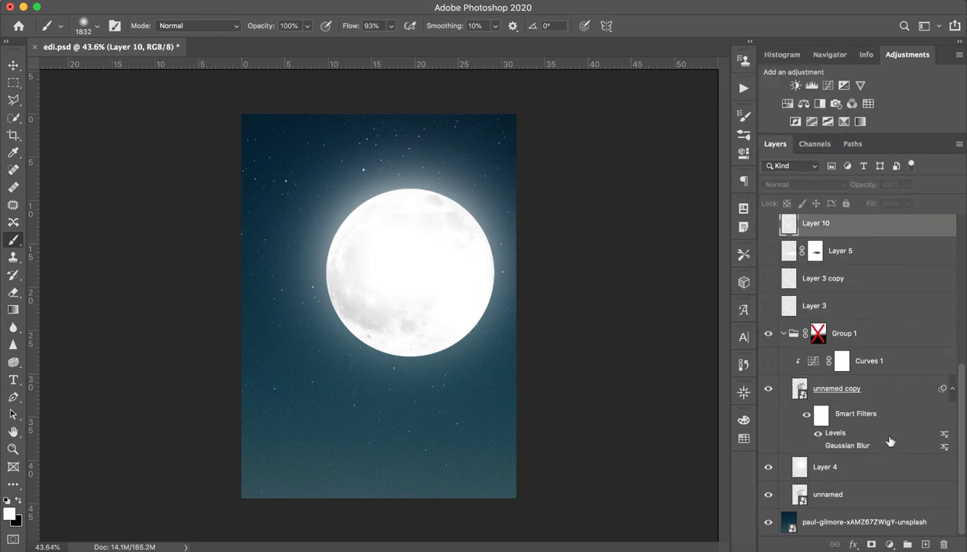
{"action": "left_click", "coordinate": [867, 399]}
Turn on the Curves 1 adjustment, zooming on the moon's edge to compare
{"action": "left_click", "coordinate": [877, 362]}
{"action": "left_click", "coordinate": [767, 363]}
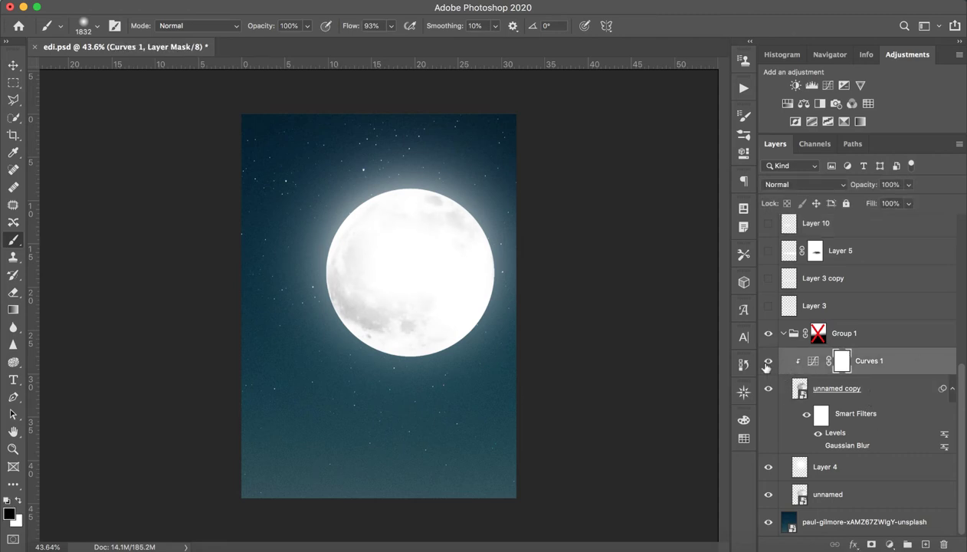
{"action": "left_click", "coordinate": [768, 361]}
{"action": "key", "text": "z"}
{"action": "left_click_drag", "start_coordinate": [346, 320], "coordinate": [420, 298]}
{"action": "key", "text": "b"}
{"action": "left_click", "coordinate": [767, 361]}
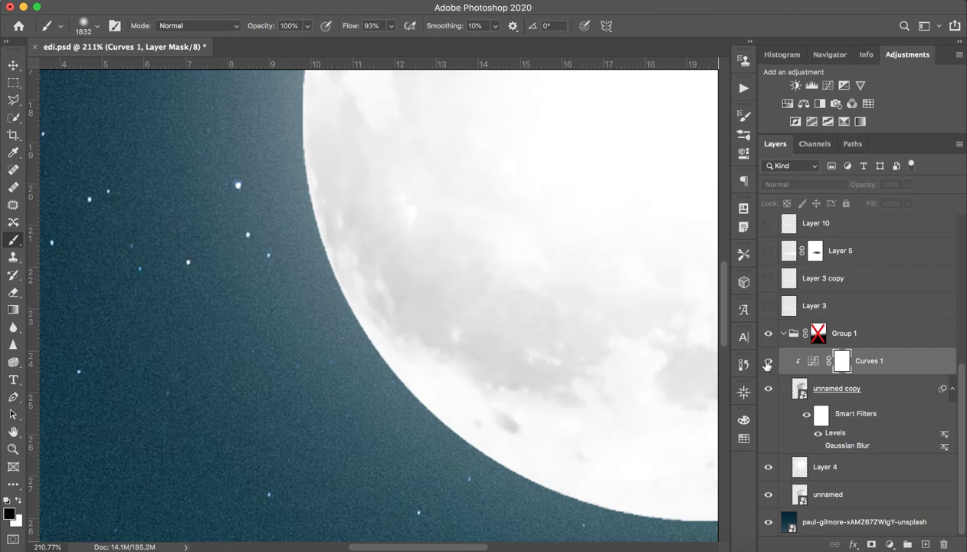
{"action": "left_click", "coordinate": [767, 361]}
Inspect Curves 1's settings and re-enable Group 1's mask to dim the moon's lower half
{"action": "key", "text": "z"}
{"action": "left_click_drag", "start_coordinate": [613, 361], "coordinate": [483, 352]}
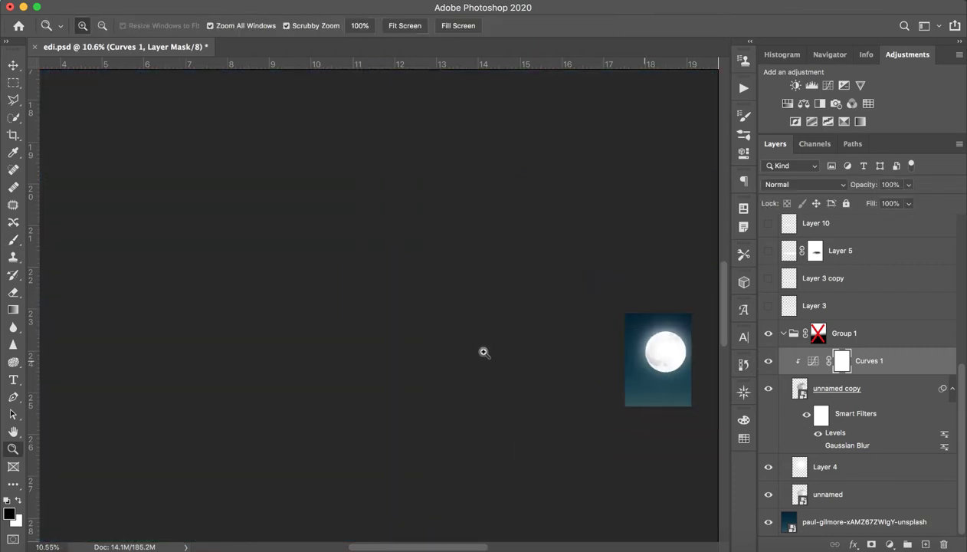
{"action": "left_click_drag", "start_coordinate": [390, 307], "coordinate": [473, 298]}
{"action": "key", "text": "b"}
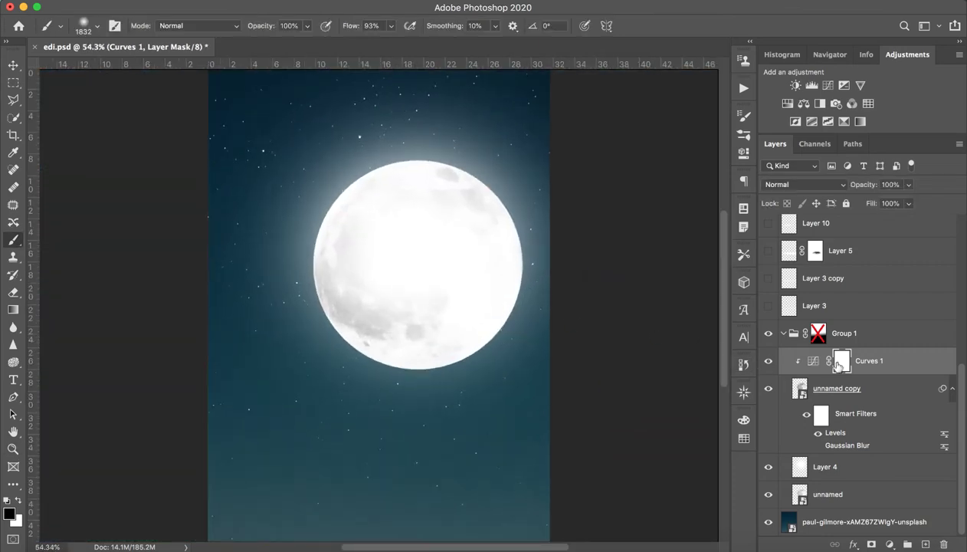
{"action": "key", "text": "ctrl+alt+r"}
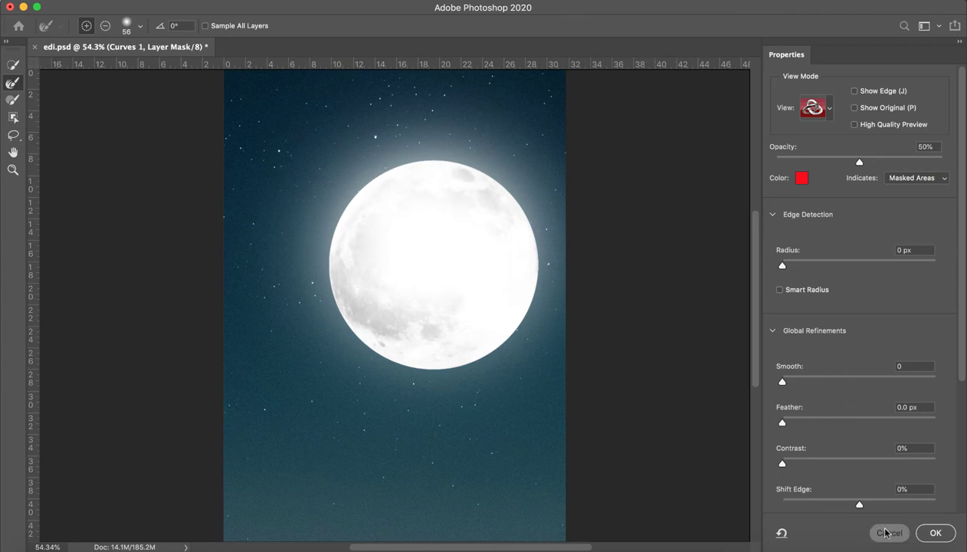
{"action": "left_click", "coordinate": [887, 532]}
{"action": "double_click", "coordinate": [813, 360]}
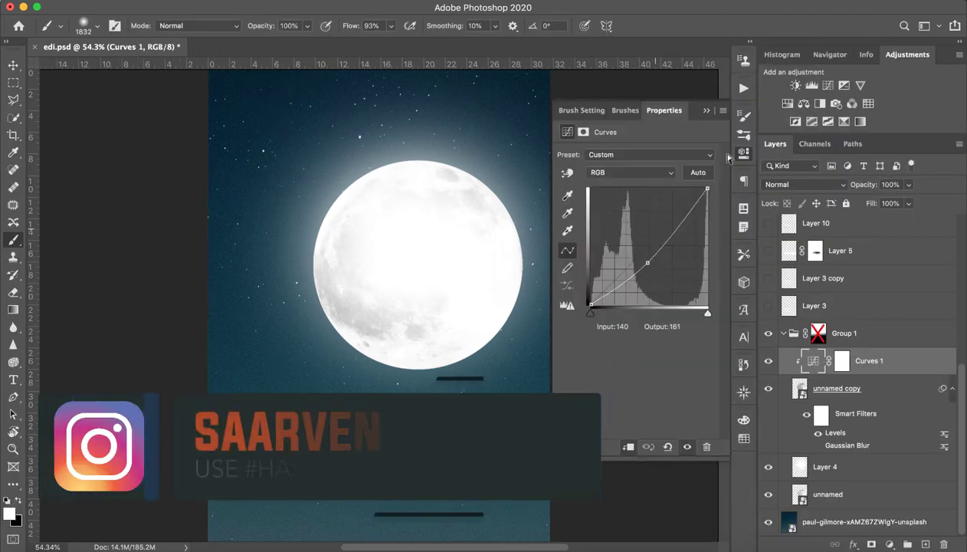
{"action": "key", "text": "z"}
{"action": "left_click_drag", "start_coordinate": [605, 325], "coordinate": [583, 326]}
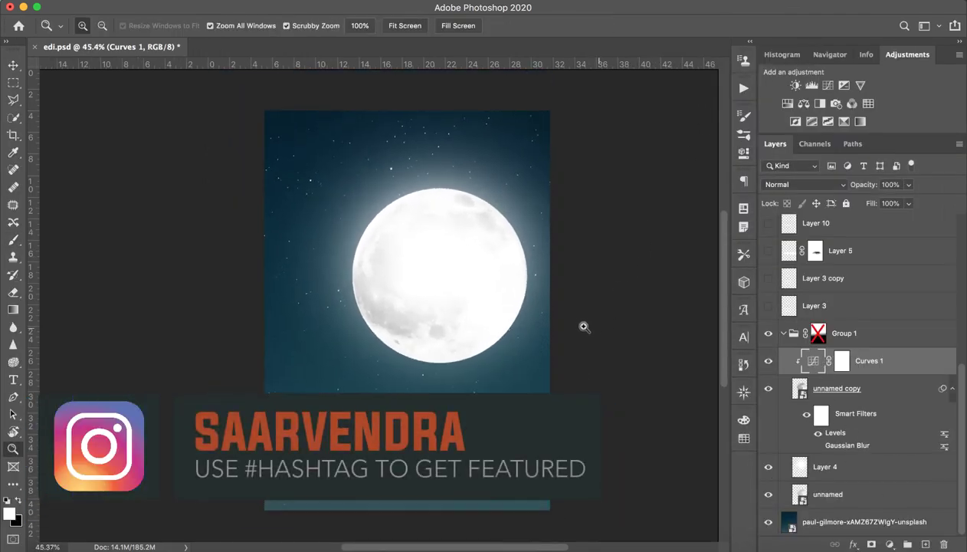
{"action": "key", "text": "b"}
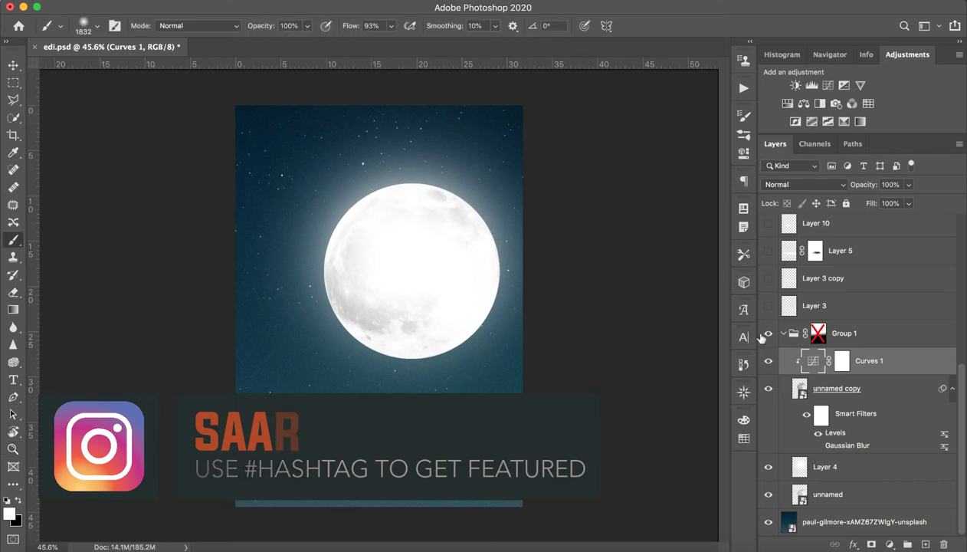
{"action": "left_click", "coordinate": [815, 335], "text": "shift"}
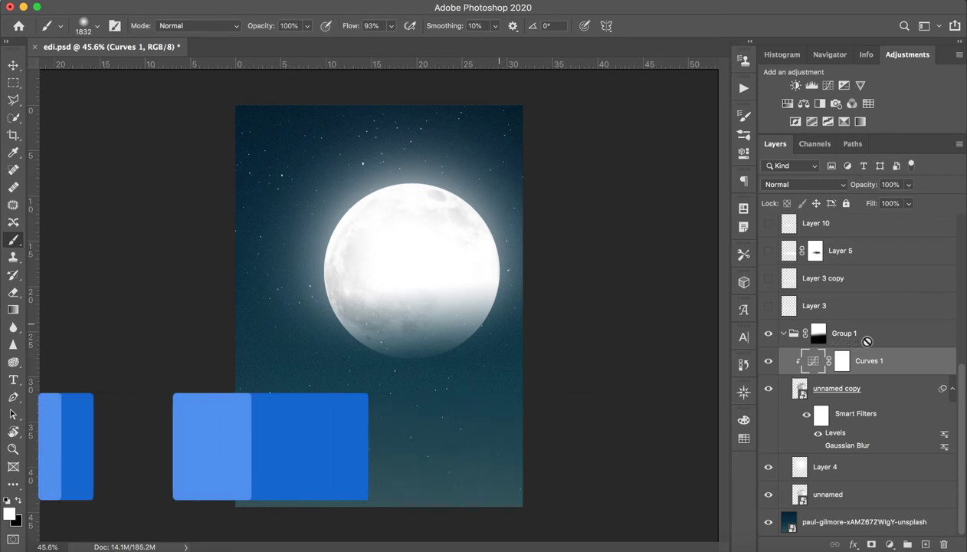
Draw a gradient on Group 1's mask fading the moon's lower half, then collapse the group
{"action": "left_click", "coordinate": [879, 335]}
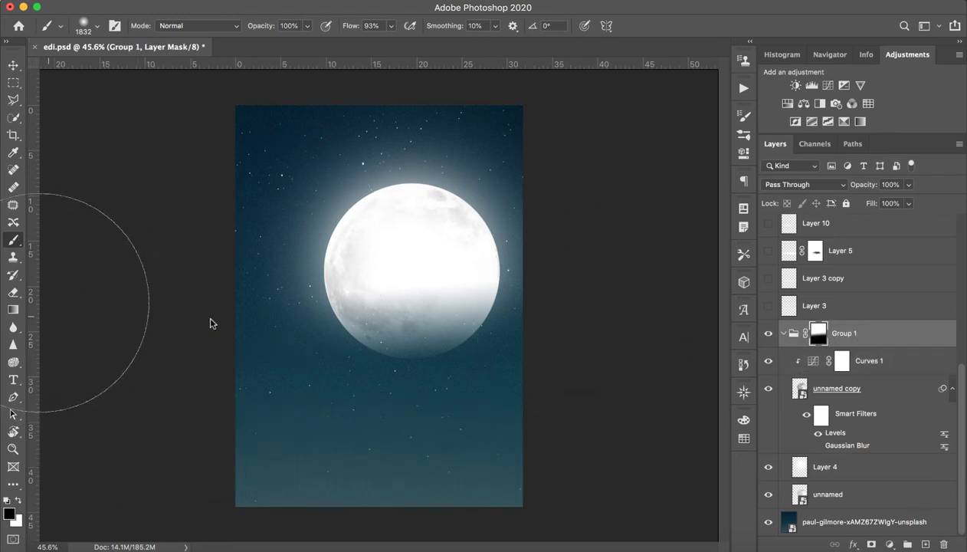
{"action": "left_click", "coordinate": [13, 310]}
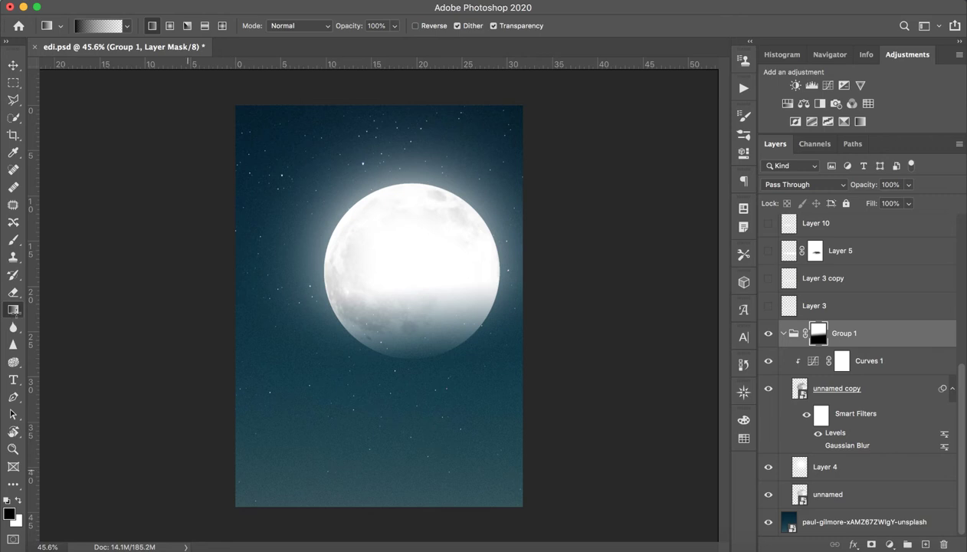
{"action": "left_click", "coordinate": [94, 29]}
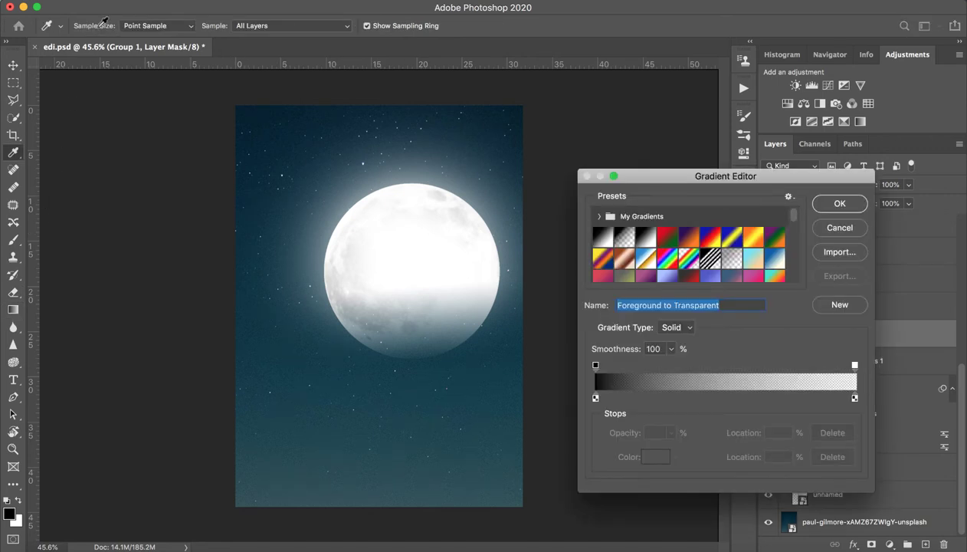
{"action": "left_click", "coordinate": [854, 225]}
{"action": "left_click_drag", "start_coordinate": [421, 387], "coordinate": [443, 93]}
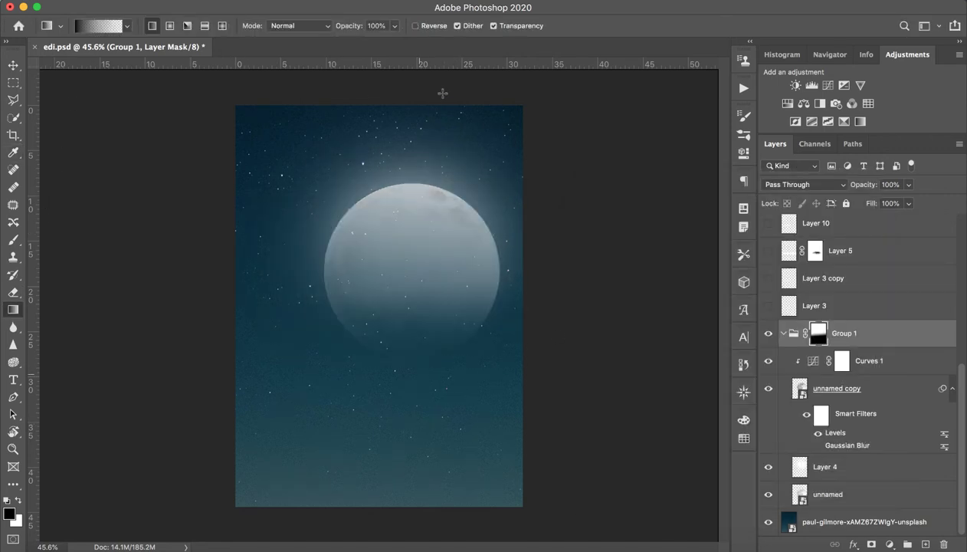
{"action": "left_click_drag", "start_coordinate": [423, 131], "coordinate": [414, 390]}
{"action": "left_click_drag", "start_coordinate": [407, 294], "coordinate": [445, 132]}
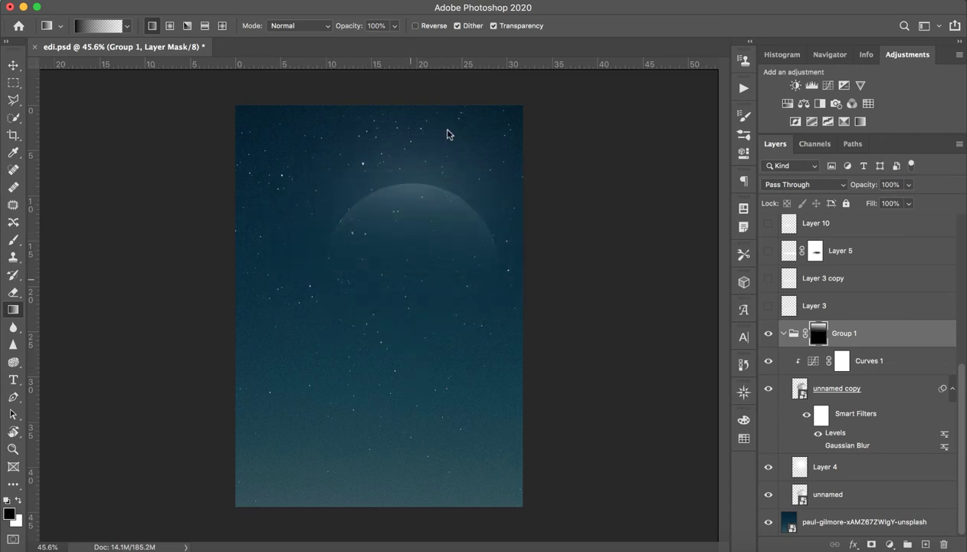
{"action": "key", "text": "shift+backslash"}
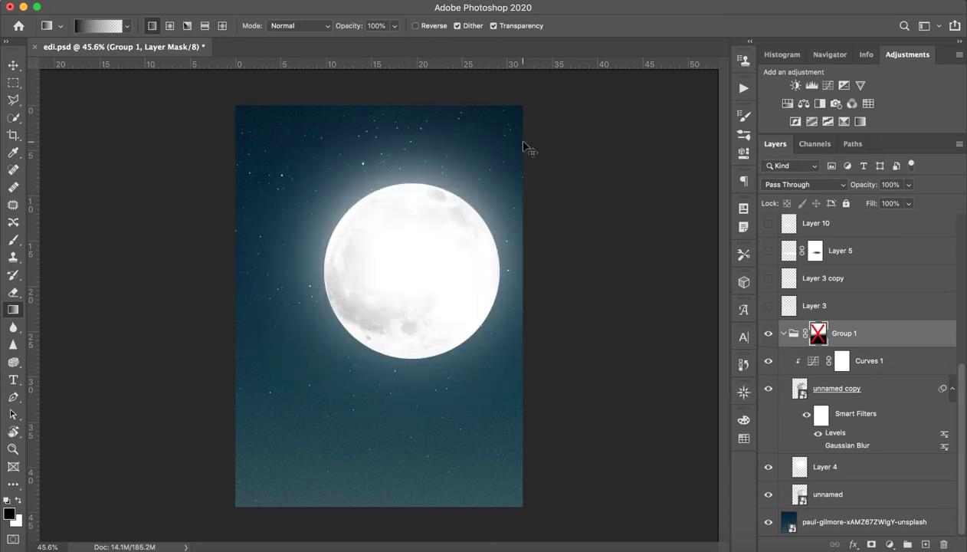
{"action": "key", "text": "shift+backslash"}
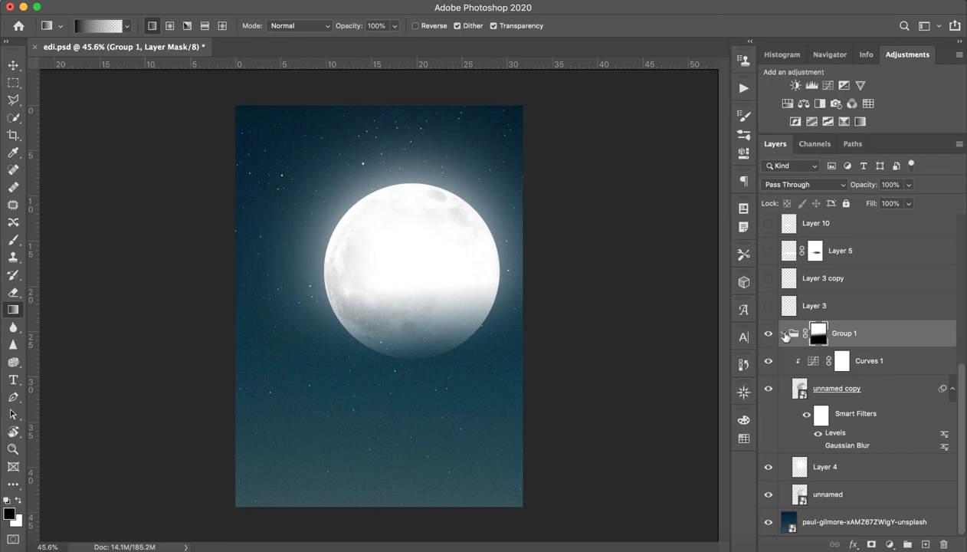
{"action": "left_click", "coordinate": [786, 336]}
{"action": "scroll", "coordinate": [807, 466], "scroll_direction": "up", "scroll_amount": 2}
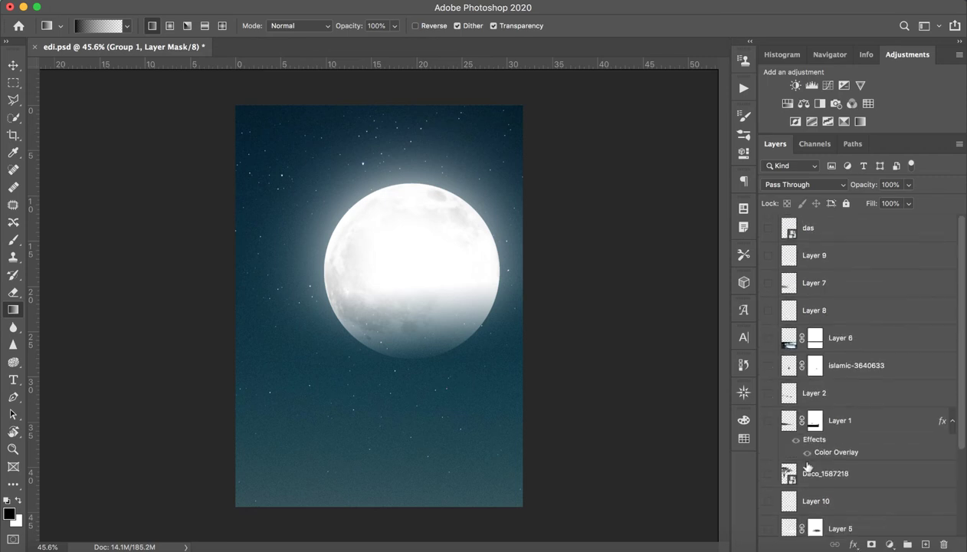
{"action": "scroll", "coordinate": [807, 466], "scroll_direction": "down", "scroll_amount": 2}
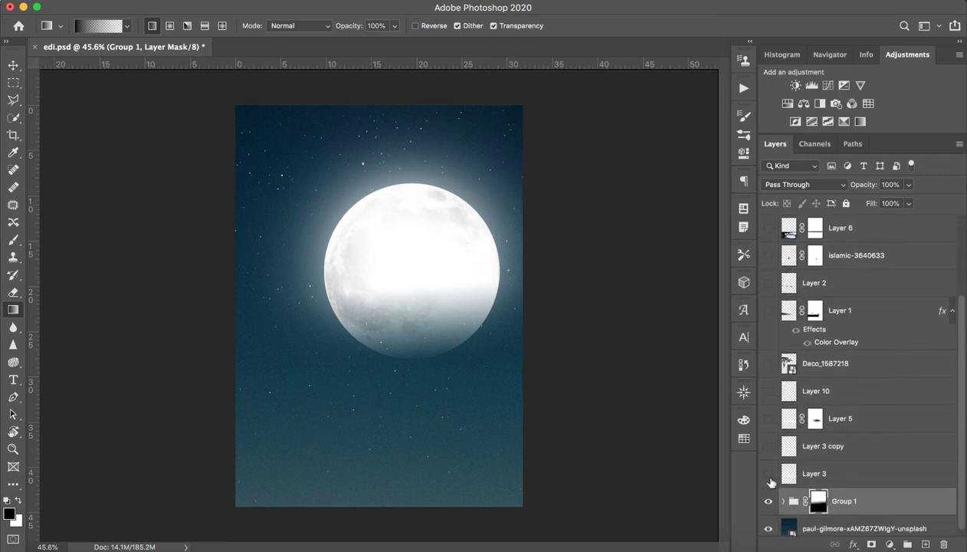
{"action": "left_click", "coordinate": [769, 475]}
{"action": "left_click", "coordinate": [768, 475]}
{"action": "left_click", "coordinate": [872, 307]}
{"action": "left_click", "coordinate": [768, 311]}
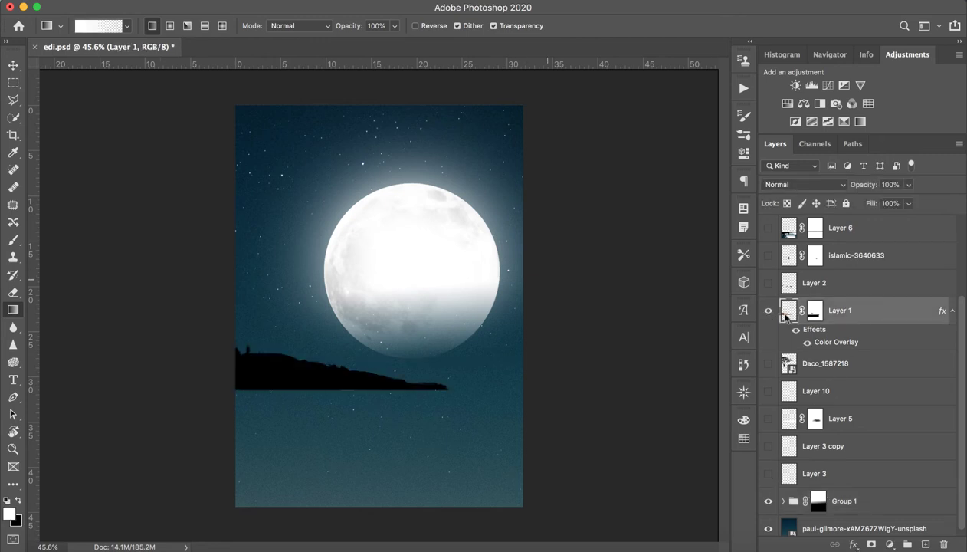
{"action": "left_click", "coordinate": [814, 315], "text": "shift"}
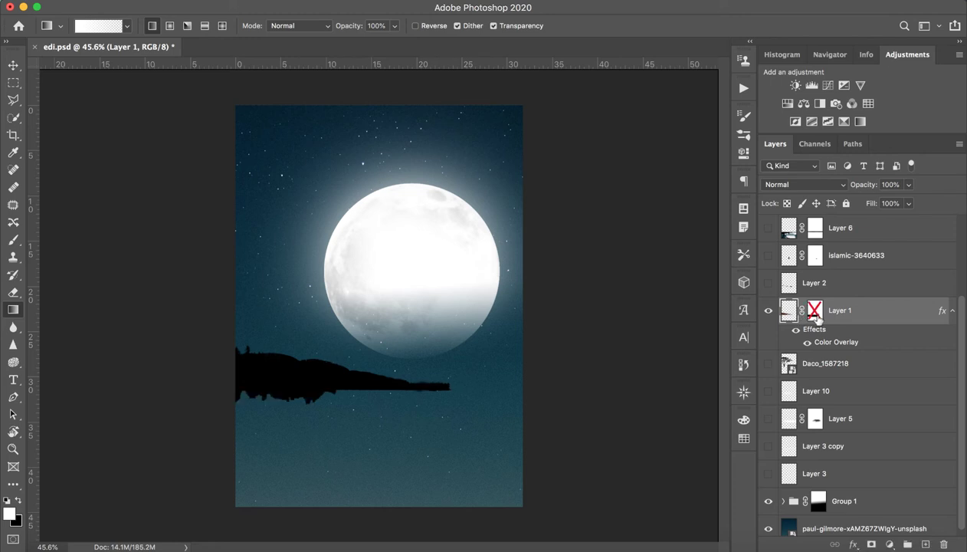
{"action": "left_click", "coordinate": [807, 341]}
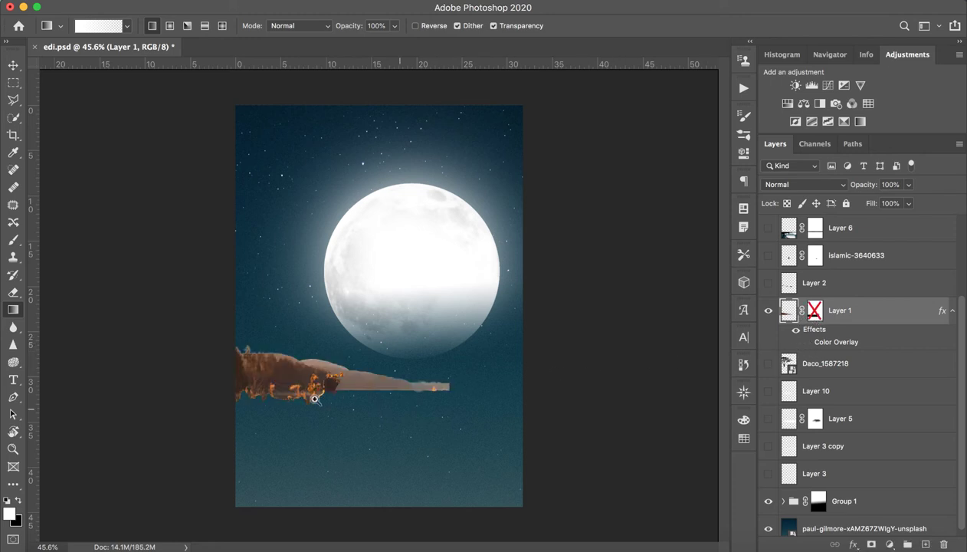
{"action": "key", "text": "z"}
{"action": "left_click_drag", "start_coordinate": [359, 391], "coordinate": [363, 405]}
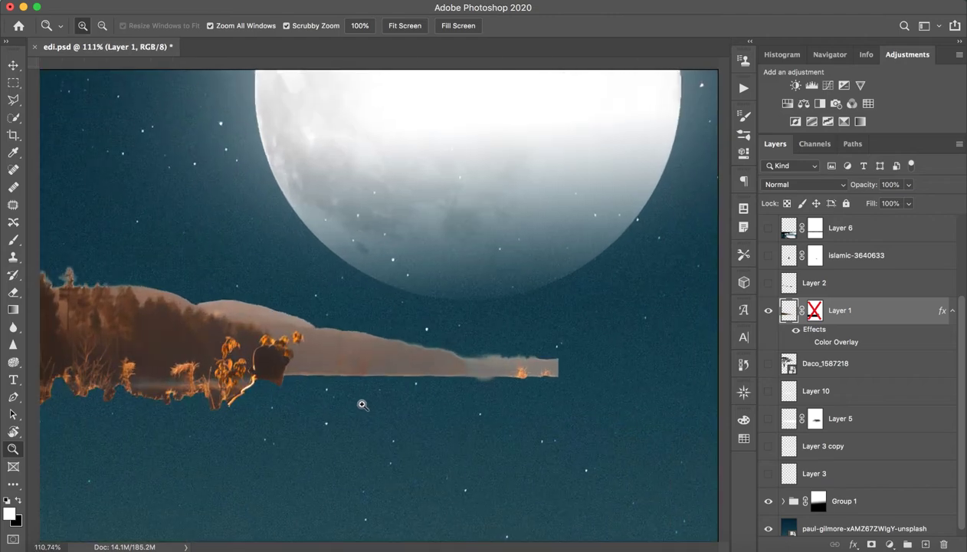
{"action": "key", "text": "g"}
{"action": "key", "text": "super+r"}
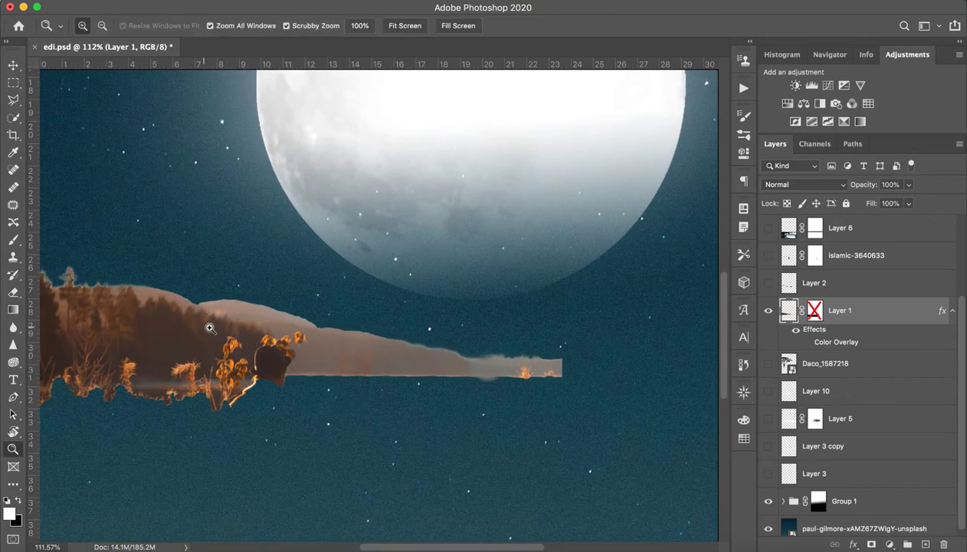
{"action": "left_click_drag", "start_coordinate": [276, 360], "coordinate": [159, 336]}
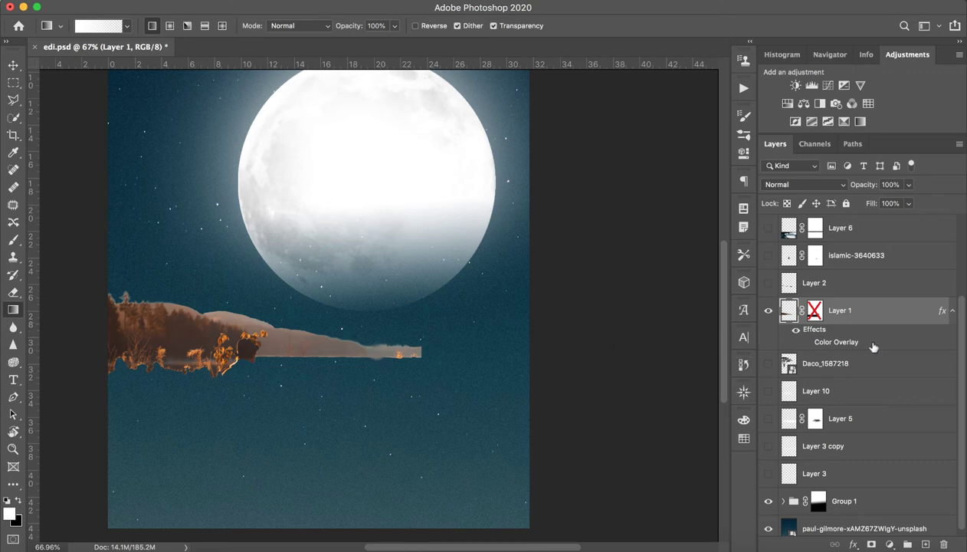
{"action": "left_click", "coordinate": [807, 342]}
{"action": "double_click", "coordinate": [852, 343]}
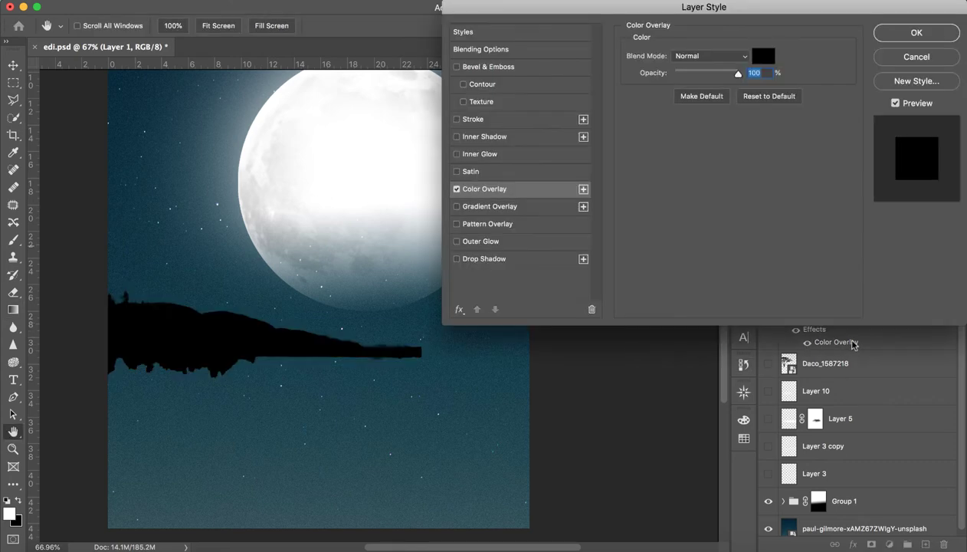
{"action": "left_click", "coordinate": [919, 60]}
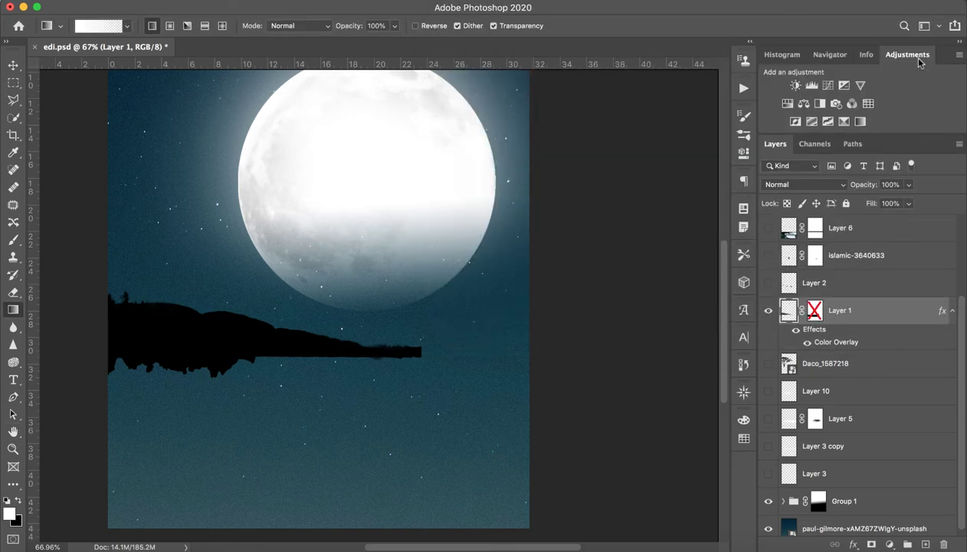
{"action": "left_click", "coordinate": [815, 311], "text": "shift"}
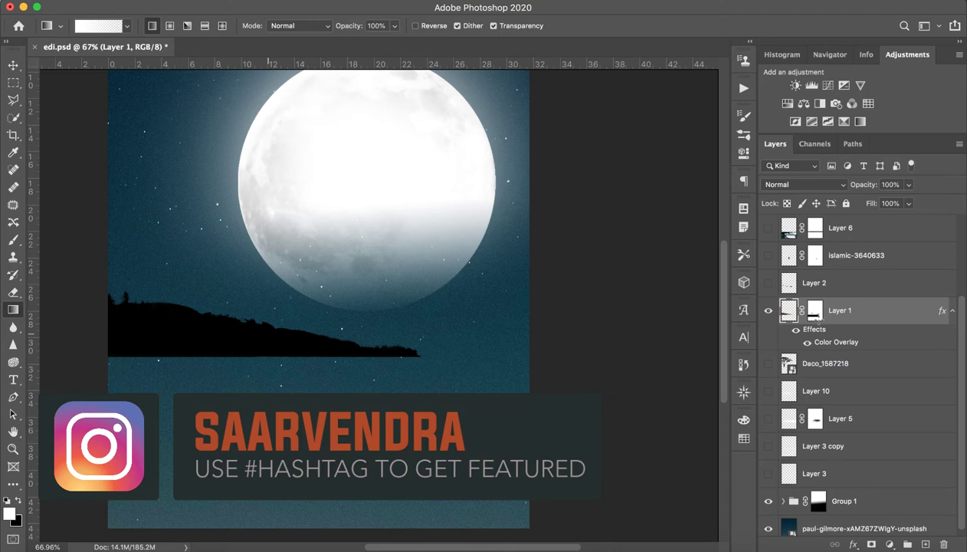
{"action": "key", "text": "ctrl+minus"}
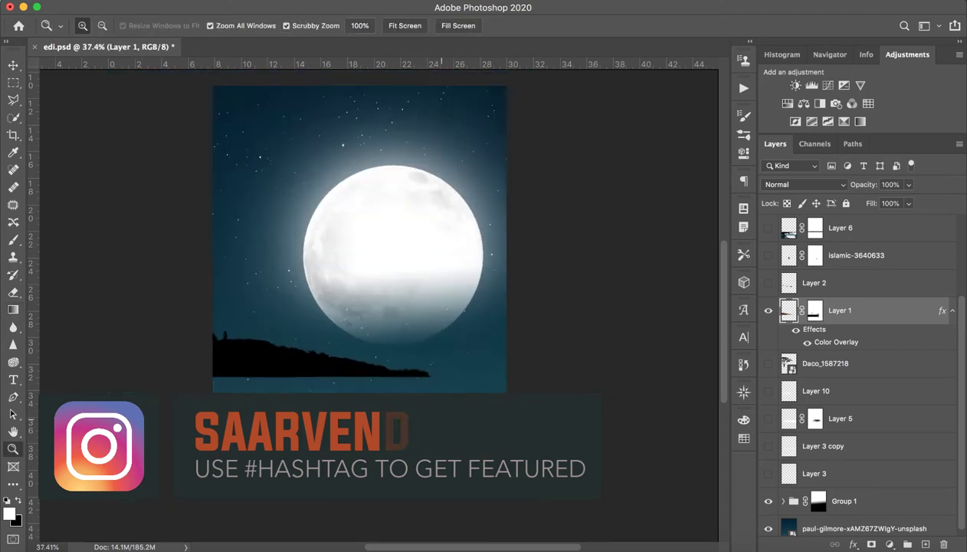
Show Layer 2 for a straight shoreline edge, zooming in to check it
{"action": "left_click", "coordinate": [815, 283]}
{"action": "left_click", "coordinate": [769, 283]}
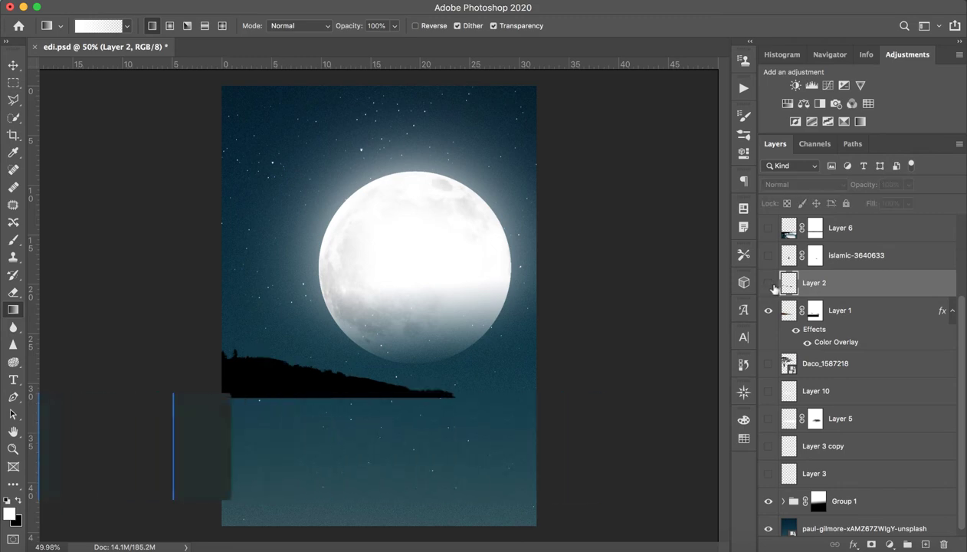
{"action": "key", "text": "ctrl+space"}
{"action": "mouse_move", "coordinate": [284, 362]}
{"action": "left_mouse_down"}
{"action": "mouse_move", "coordinate": [429, 406]}
{"action": "mouse_move", "coordinate": [440, 368]}
{"action": "left_mouse_up"}
{"action": "left_click_drag", "start_coordinate": [494, 355], "coordinate": [441, 353]}
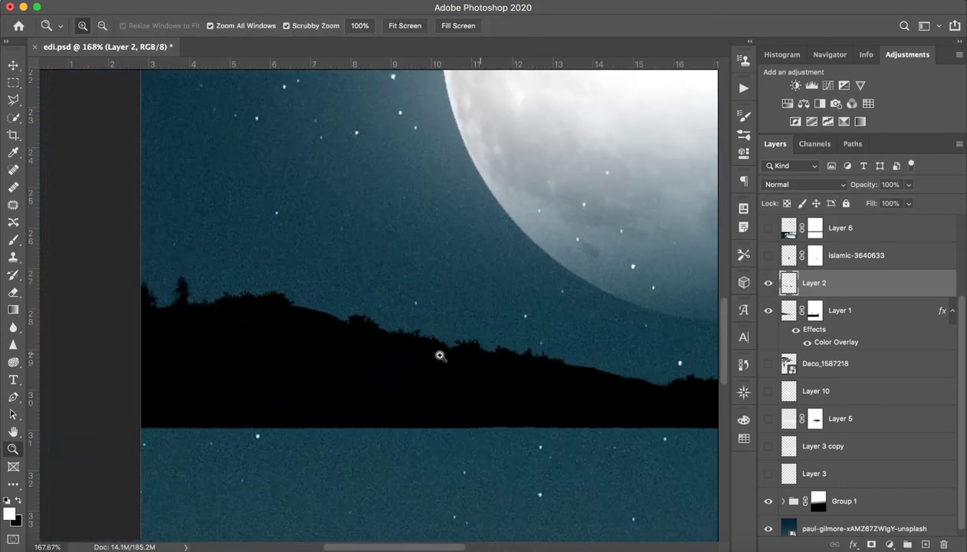
{"action": "key", "text": "g"}
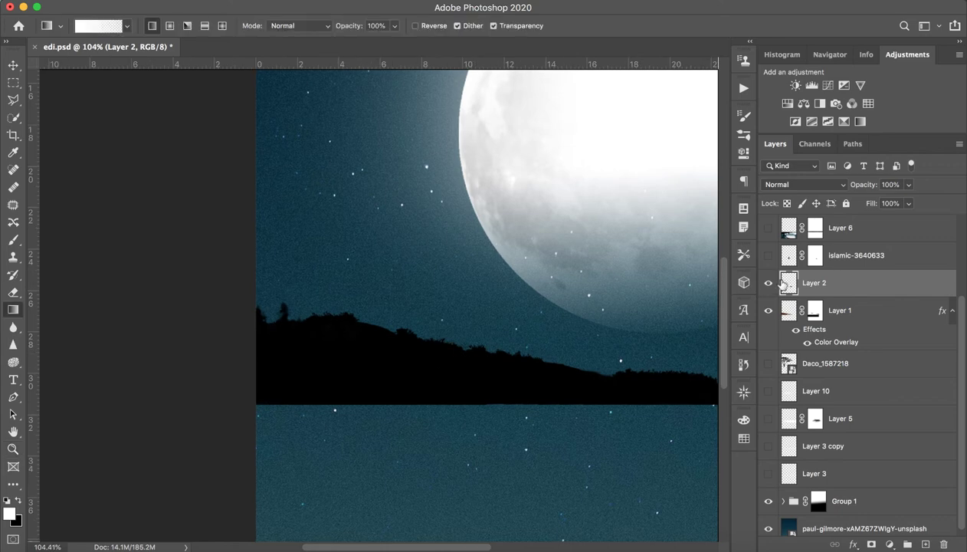
{"action": "key", "text": "ctrl+space"}
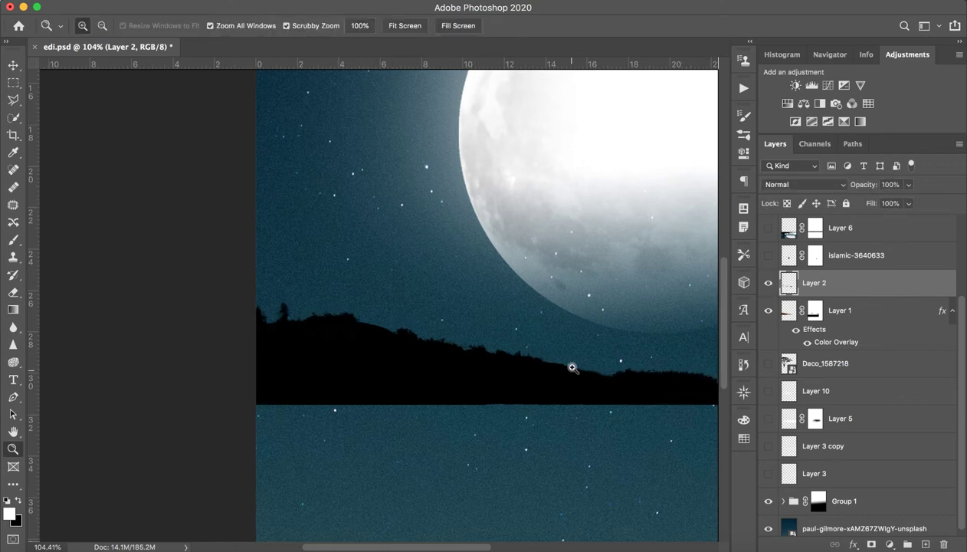
{"action": "mouse_move", "coordinate": [572, 368]}
{"action": "left_mouse_down"}
{"action": "mouse_move", "coordinate": [520, 364]}
{"action": "mouse_move", "coordinate": [550, 377]}
{"action": "left_mouse_up"}
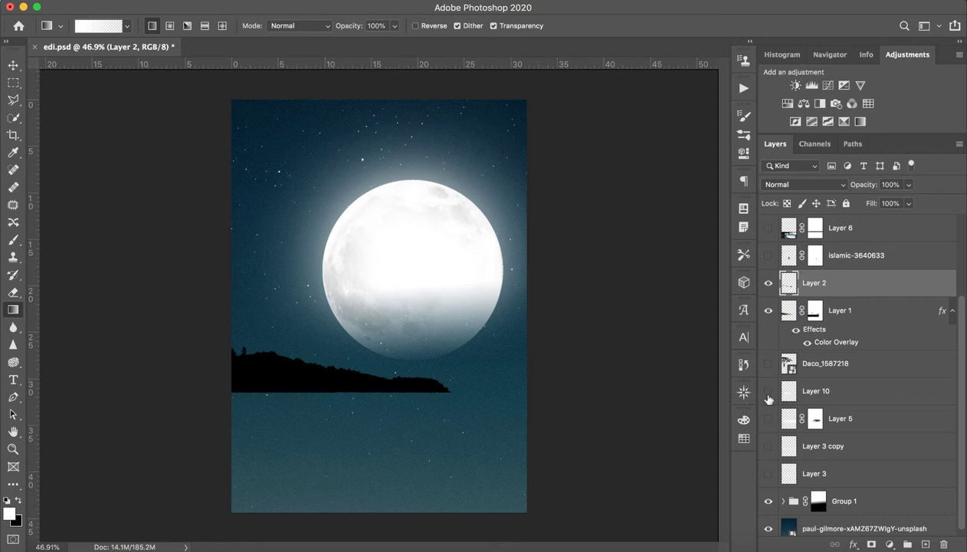
Show the Daco_1587218 tree silhouette layer, briefly previewing Layer 10's mist
{"action": "left_click", "coordinate": [839, 363]}
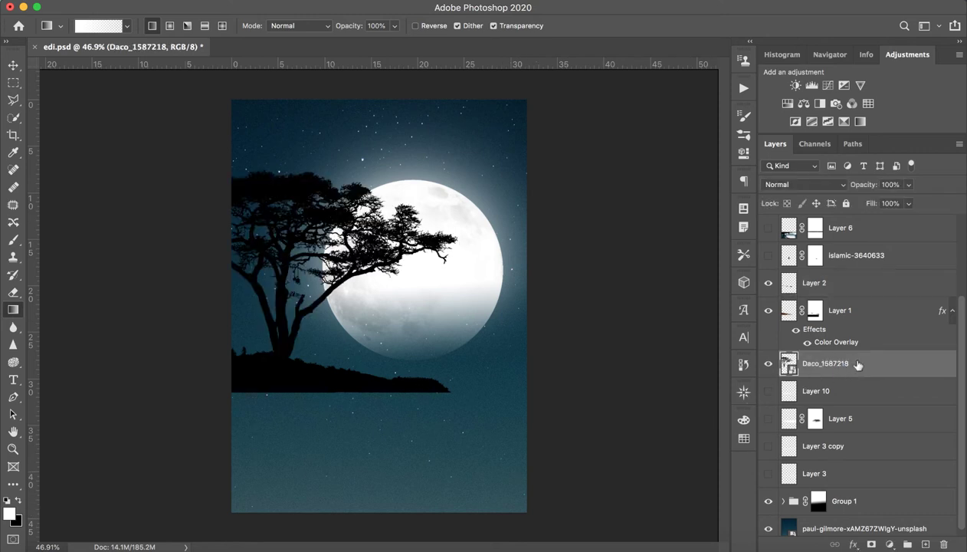
{"action": "left_click", "coordinate": [768, 364]}
{"action": "left_click", "coordinate": [768, 364]}
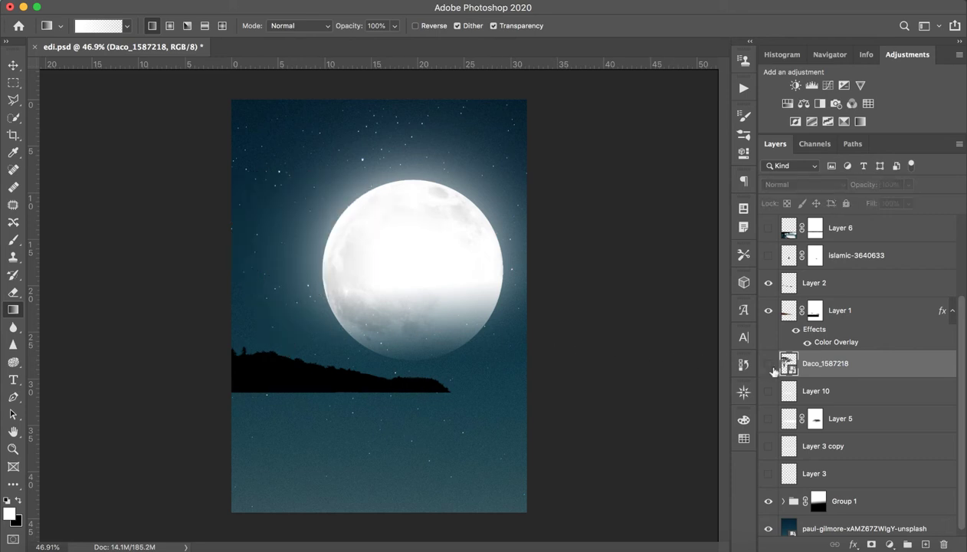
{"action": "left_click", "coordinate": [768, 366]}
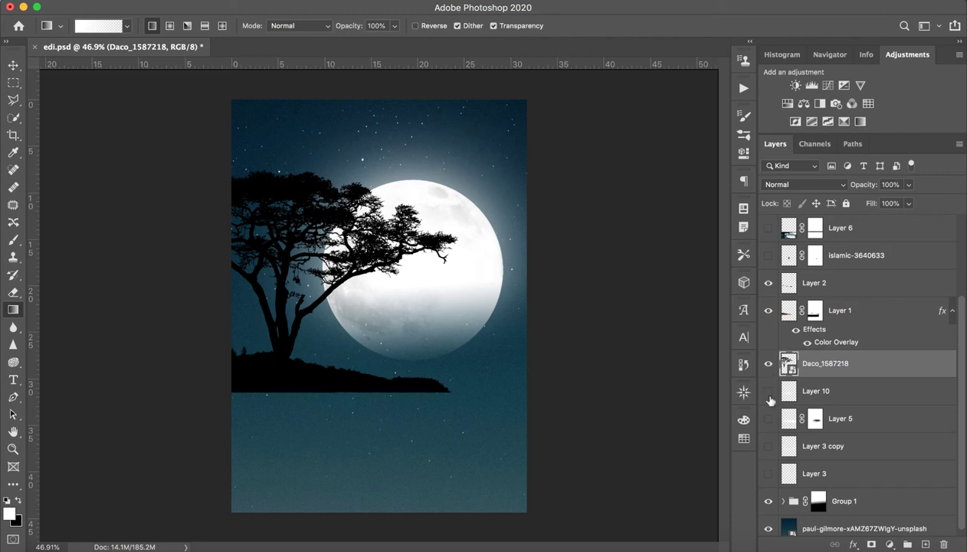
{"action": "left_click", "coordinate": [769, 392]}
{"action": "left_click", "coordinate": [772, 394]}
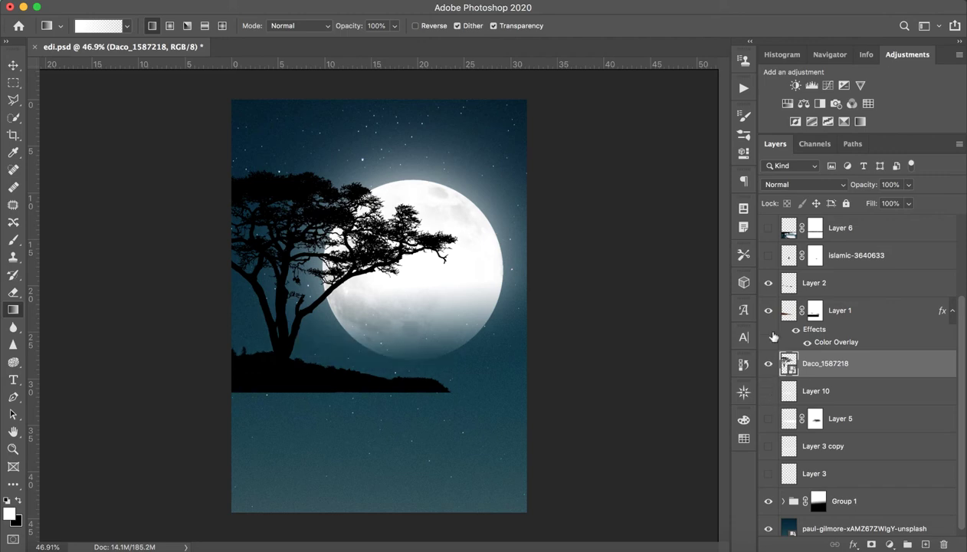
Show the islamic-3640633 praying figure layer, zooming in to check it
{"action": "left_click", "coordinate": [769, 255]}
{"action": "key", "text": "z"}
{"action": "mouse_move", "coordinate": [378, 361]}
{"action": "left_mouse_down"}
{"action": "mouse_move", "coordinate": [488, 363]}
{"action": "mouse_move", "coordinate": [361, 366]}
{"action": "mouse_move", "coordinate": [452, 389]}
{"action": "mouse_move", "coordinate": [414, 390]}
{"action": "left_mouse_up"}
{"action": "key", "text": "g"}
{"action": "left_click", "coordinate": [858, 255]}
{"action": "key", "text": "z"}
{"action": "left_click_drag", "start_coordinate": [352, 377], "coordinate": [406, 397]}
{"action": "key", "text": "g"}
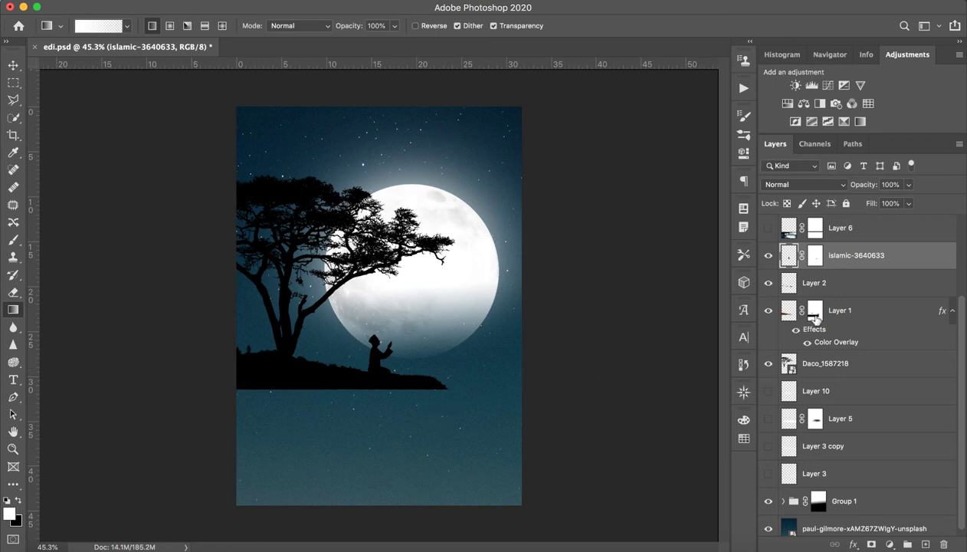
{"action": "left_click", "coordinate": [815, 255], "text": "shift"}
{"action": "left_click_drag", "start_coordinate": [399, 388], "coordinate": [480, 373]}
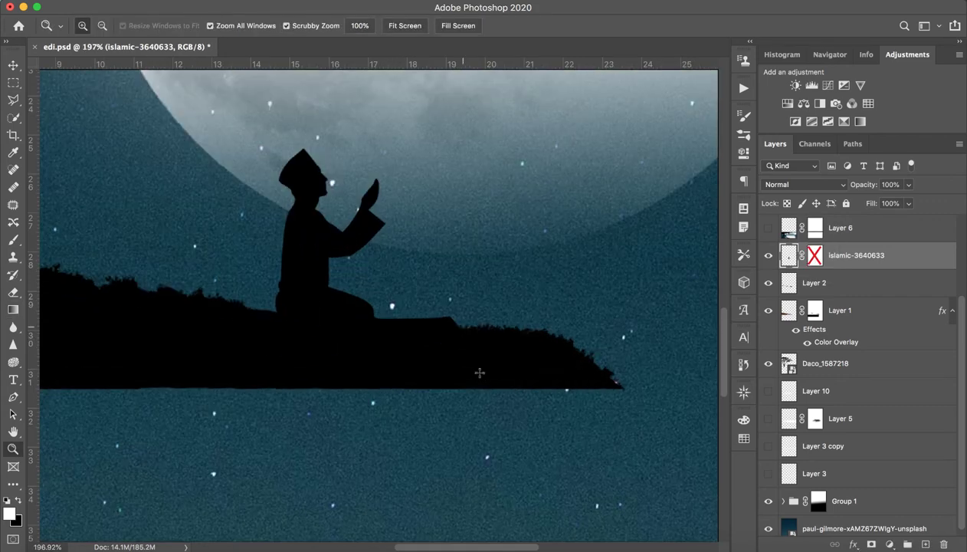
{"action": "left_click", "coordinate": [814, 255], "text": "shift"}
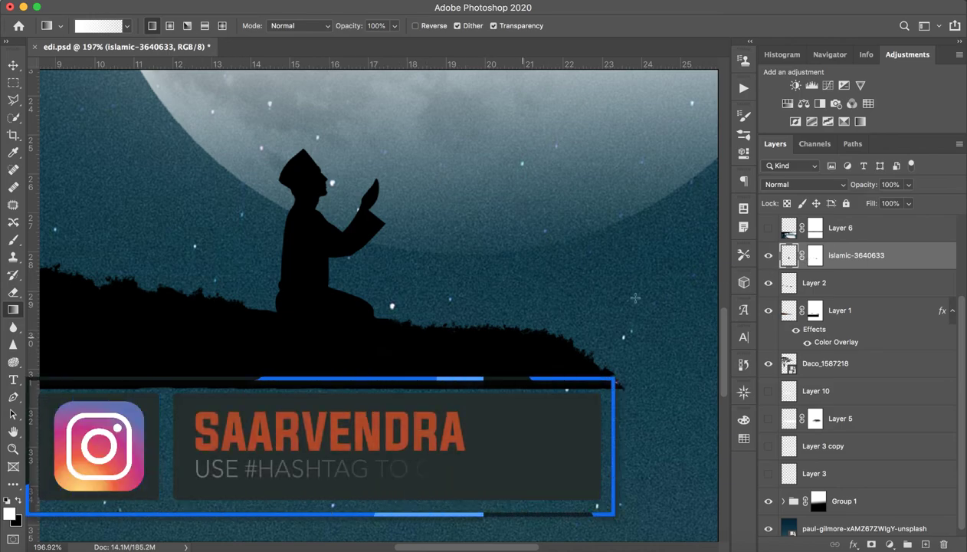
{"action": "key", "text": "z"}
{"action": "left_click_drag", "start_coordinate": [529, 321], "coordinate": [458, 322]}
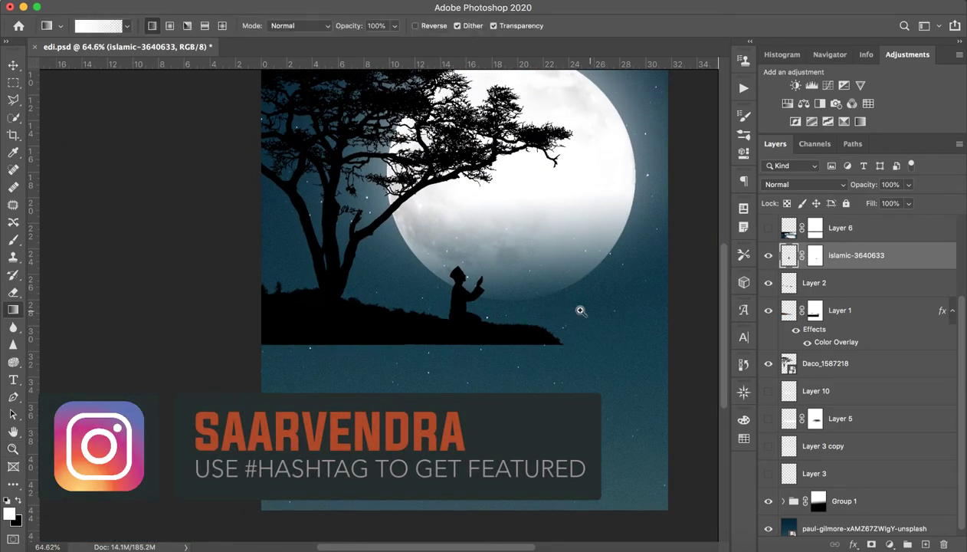
{"action": "key", "text": "ctrl+0"}
{"action": "key", "text": "g"}
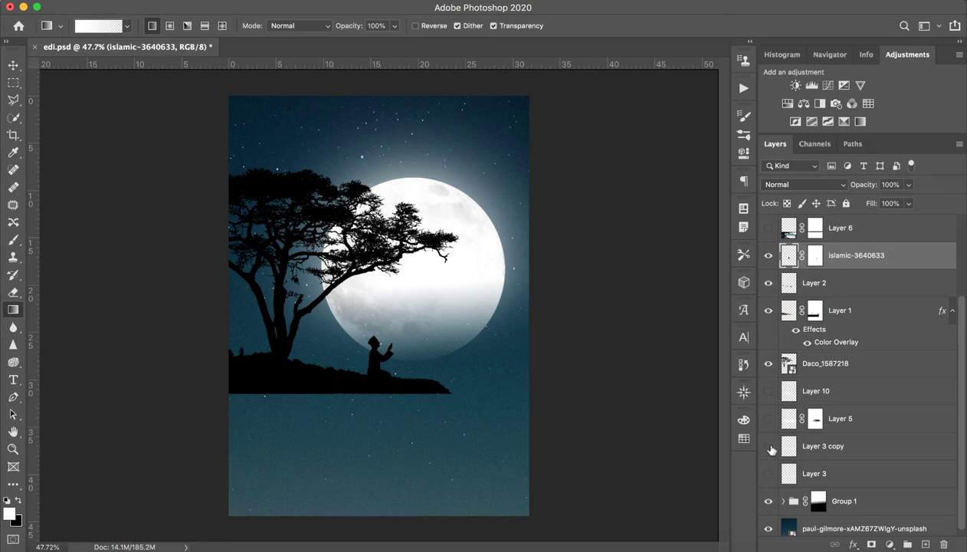
Show the Layer 10 and Layer 5 mist clouds and select Layer 5
{"action": "left_click", "coordinate": [768, 391]}
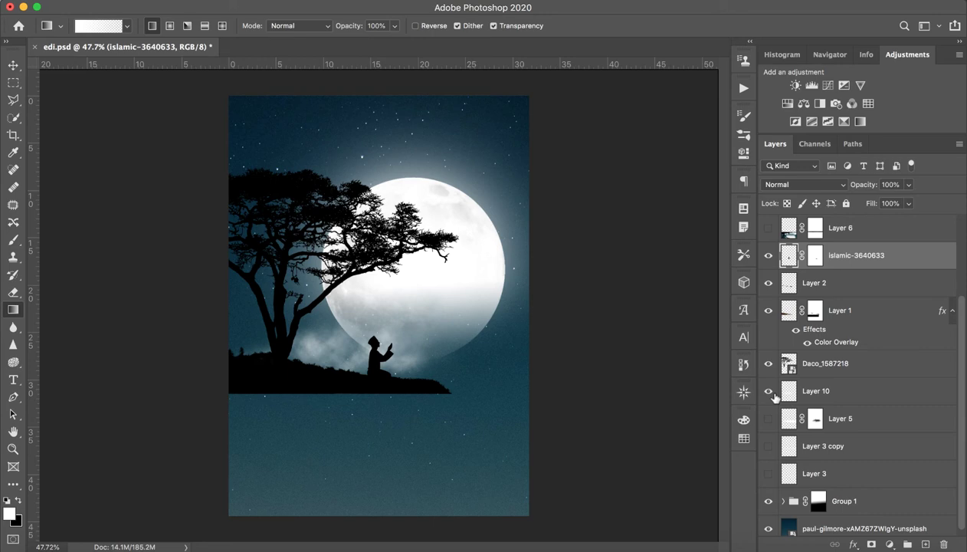
{"action": "left_click", "coordinate": [769, 418]}
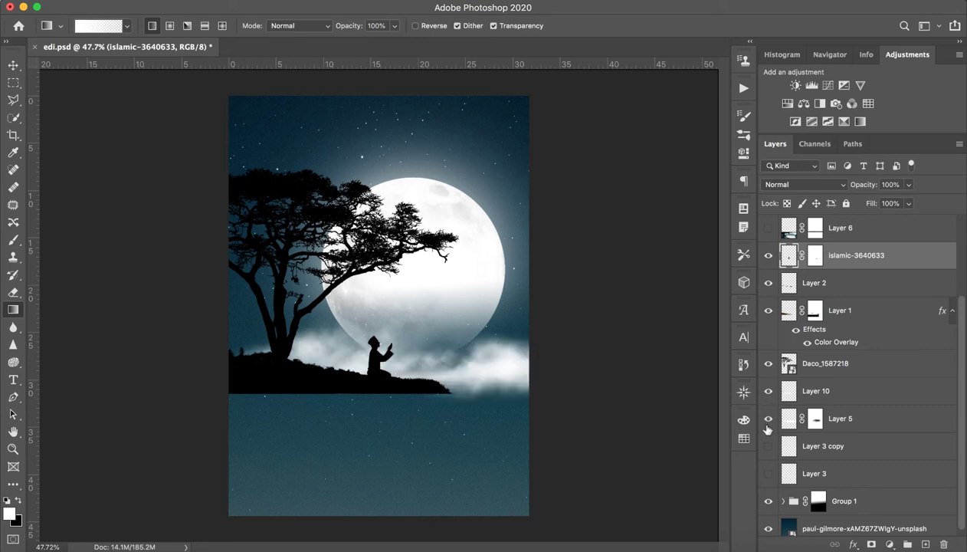
{"action": "left_click", "coordinate": [866, 420]}
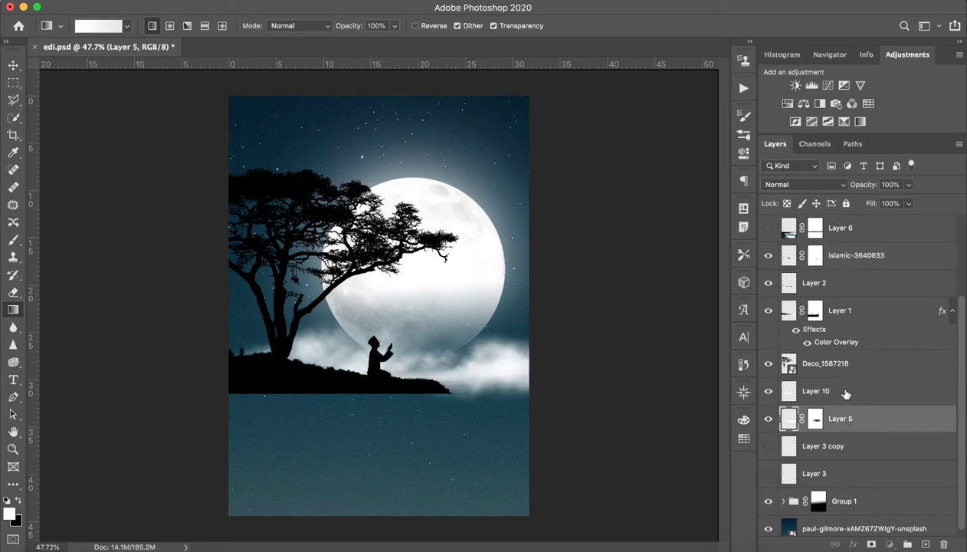
{"action": "left_click", "coordinate": [801, 392]}
{"action": "left_click_drag", "start_coordinate": [768, 391], "coordinate": [773, 422]}
{"action": "left_click", "coordinate": [769, 391]}
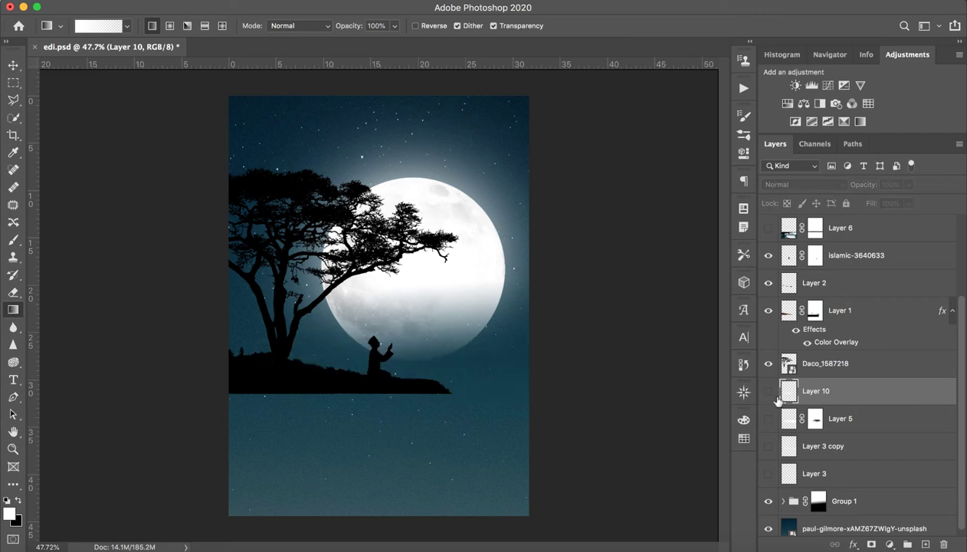
{"action": "left_click", "coordinate": [768, 419]}
{"action": "left_click", "coordinate": [892, 426]}
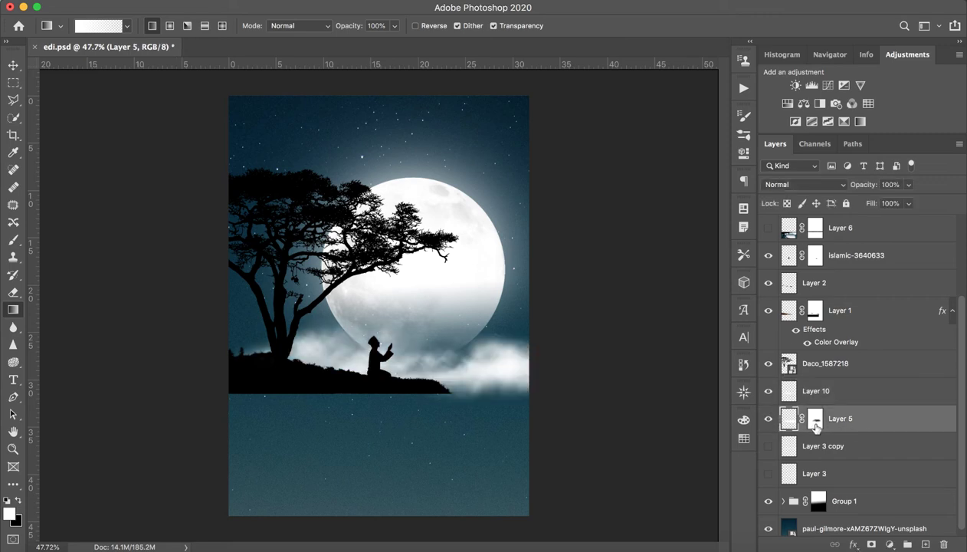
Disable Layer 5's mask to brighten the mist and inspect Layer 3 and Layer 3 copy
{"action": "left_click", "coordinate": [815, 422], "text": "shift"}
{"action": "left_click", "coordinate": [814, 422], "text": "shift"}
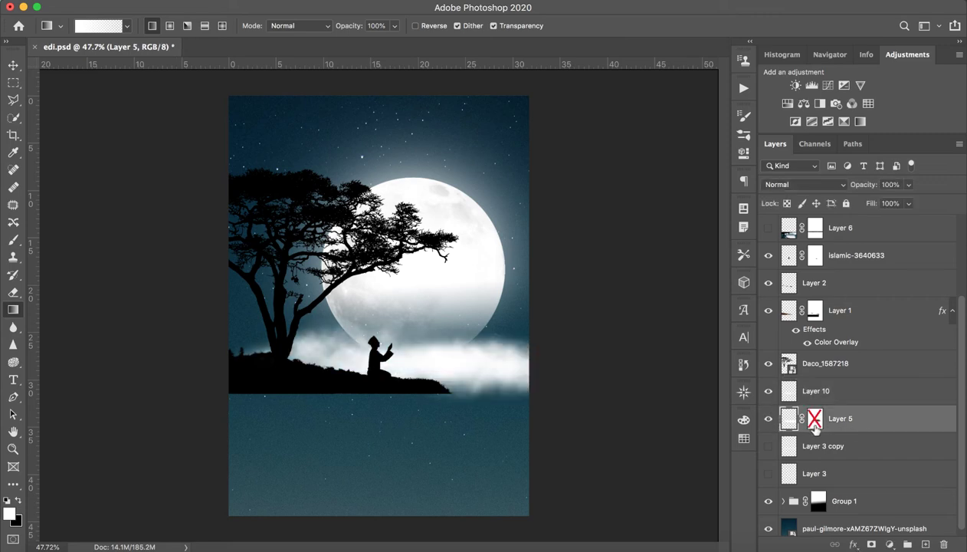
{"action": "left_click", "coordinate": [816, 424], "text": "shift"}
{"action": "left_click", "coordinate": [769, 447]}
{"action": "left_click", "coordinate": [770, 455]}
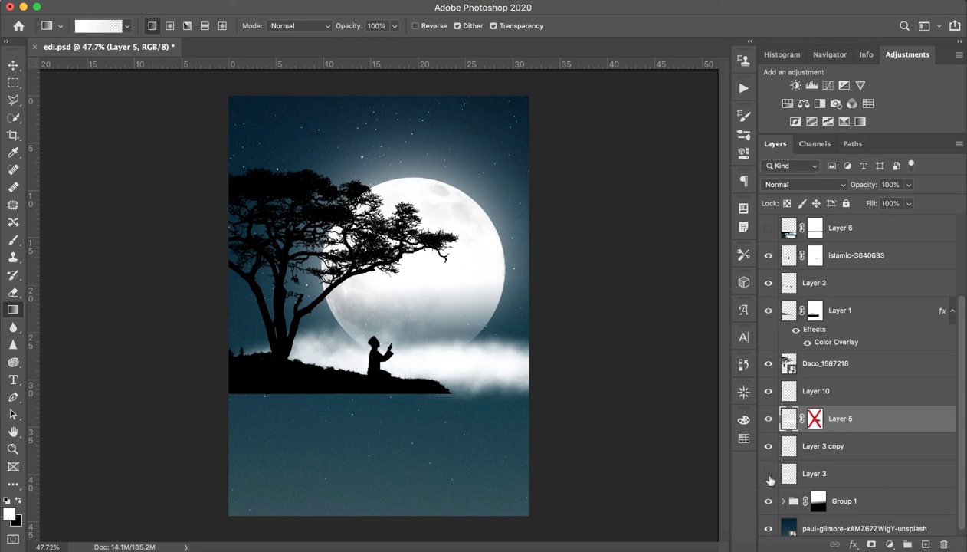
{"action": "left_click", "coordinate": [769, 474]}
{"action": "double_click", "coordinate": [789, 474]}
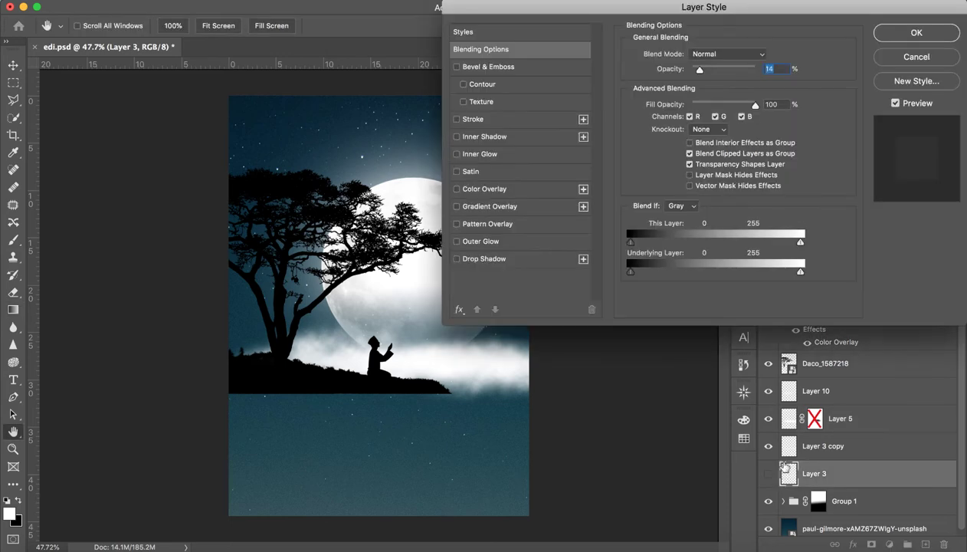
{"action": "left_click", "coordinate": [913, 59]}
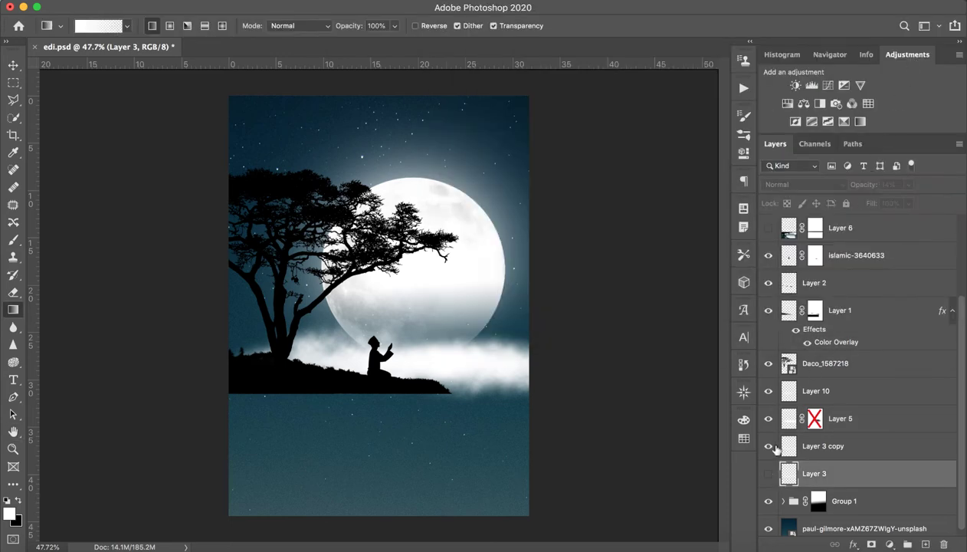
Compare the mist layers, then delete Layer 3 and Layer 3 copy
{"action": "left_click", "coordinate": [769, 446]}
{"action": "left_click", "coordinate": [769, 474]}
{"action": "left_click", "coordinate": [769, 418]}
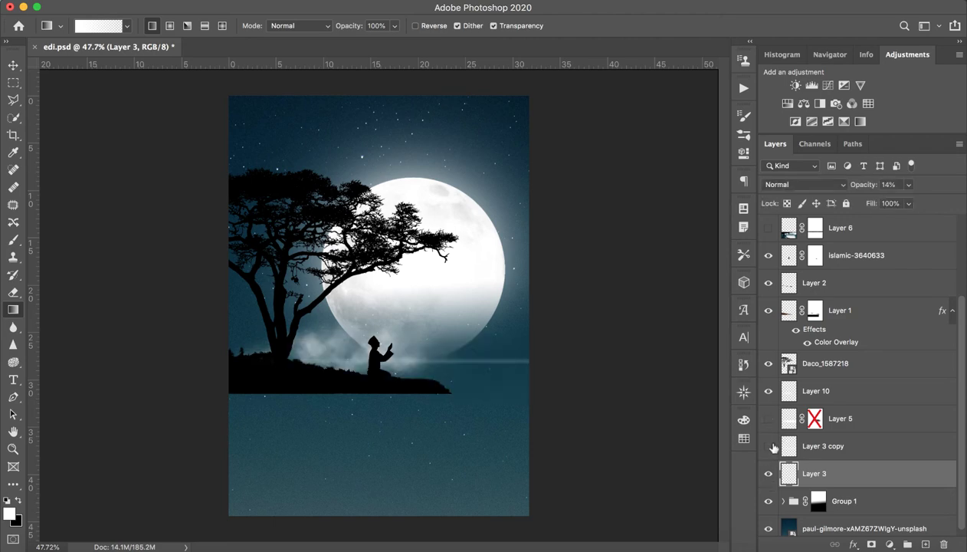
{"action": "left_click_drag", "start_coordinate": [769, 419], "coordinate": [774, 459]}
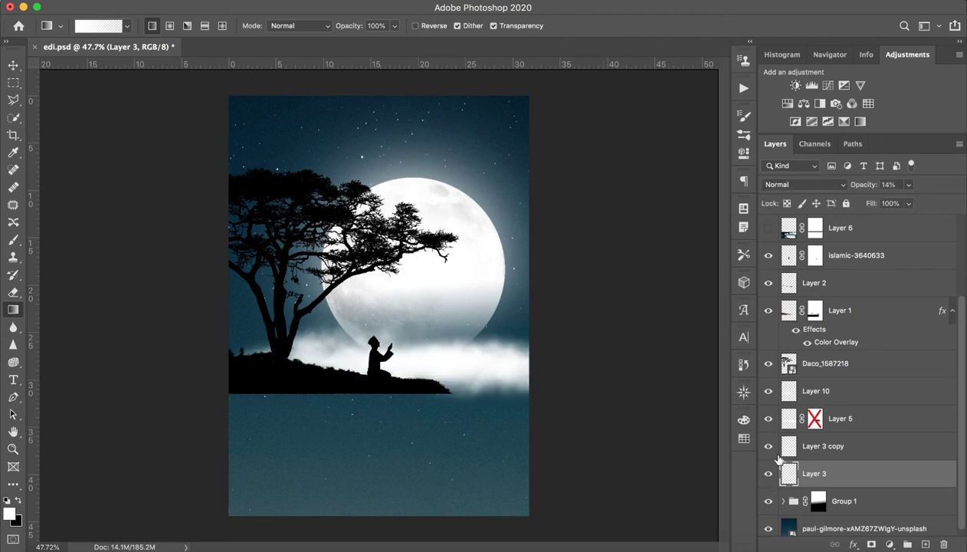
{"action": "left_click", "coordinate": [873, 446], "text": "shift"}
{"action": "left_click_drag", "start_coordinate": [873, 454], "coordinate": [945, 544]}
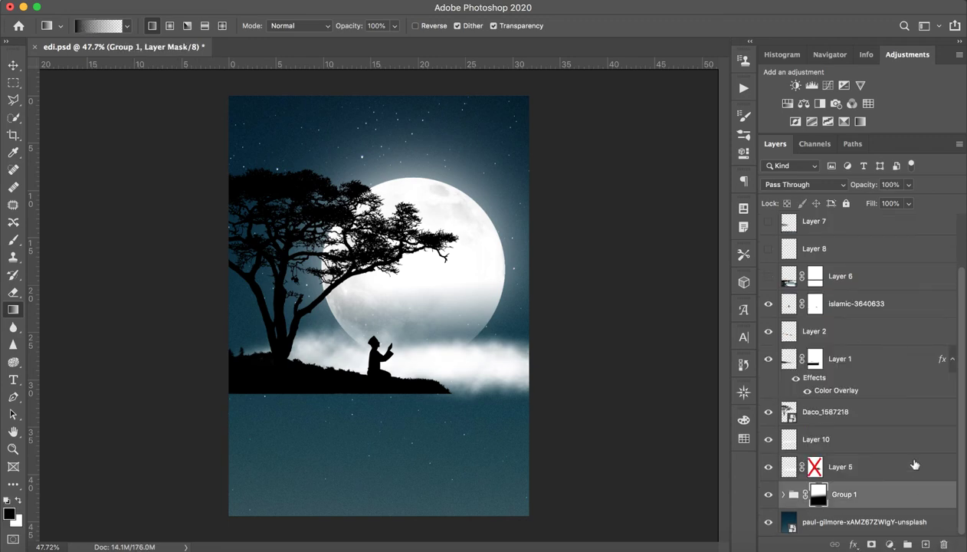
Preview Layer 6's water reflection, hide it again, and select islamic-3640633
{"action": "scroll", "coordinate": [881, 382], "scroll_direction": "up", "scroll_amount": 3}
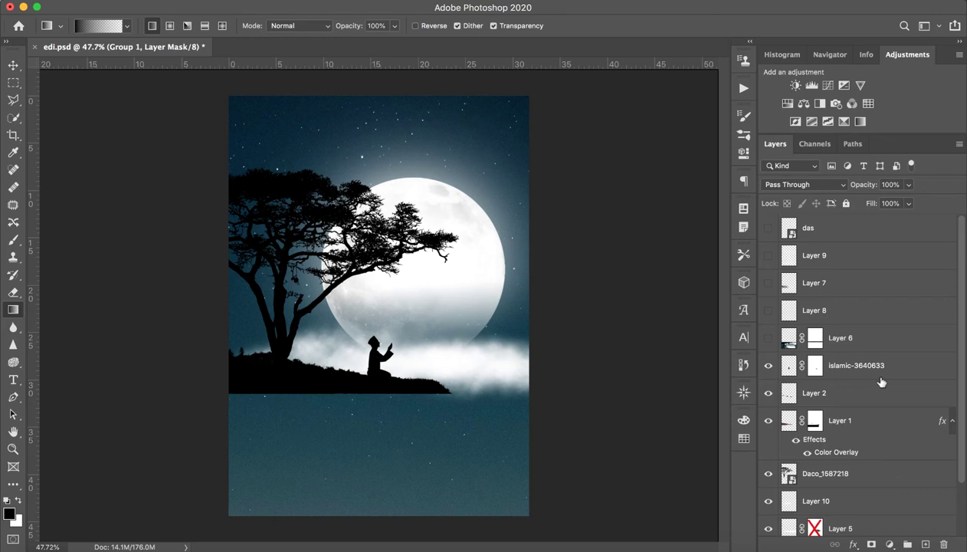
{"action": "left_click", "coordinate": [837, 419]}
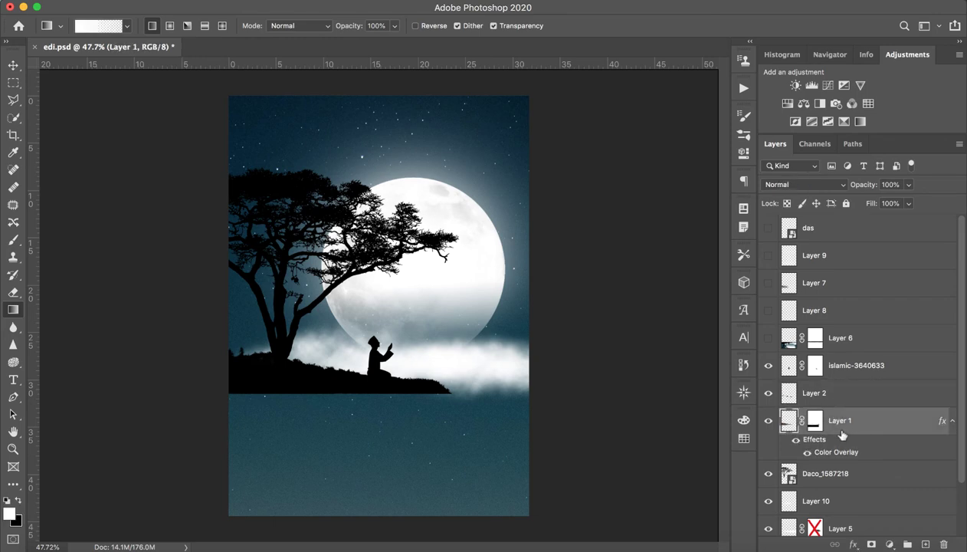
{"action": "left_click", "coordinate": [860, 366]}
{"action": "left_click", "coordinate": [840, 338]}
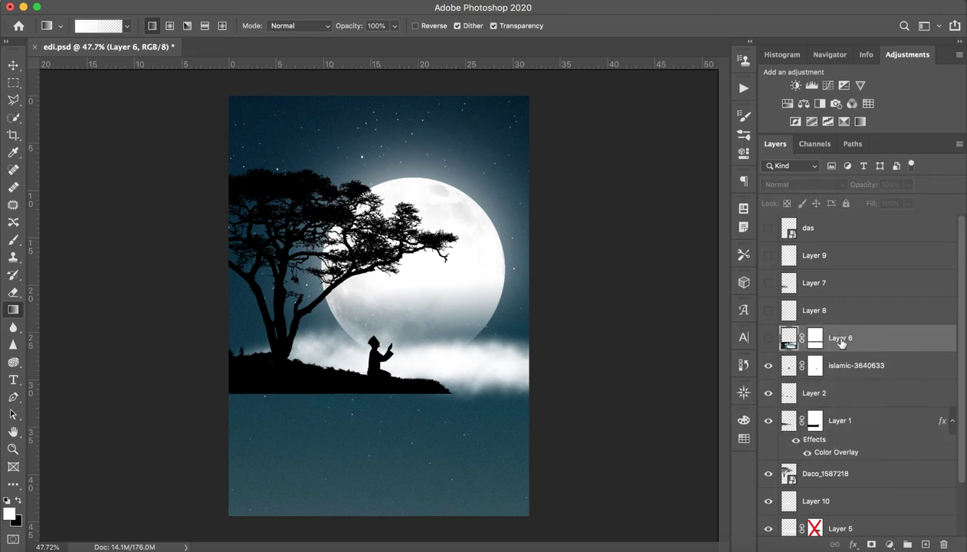
{"action": "left_click", "coordinate": [768, 338]}
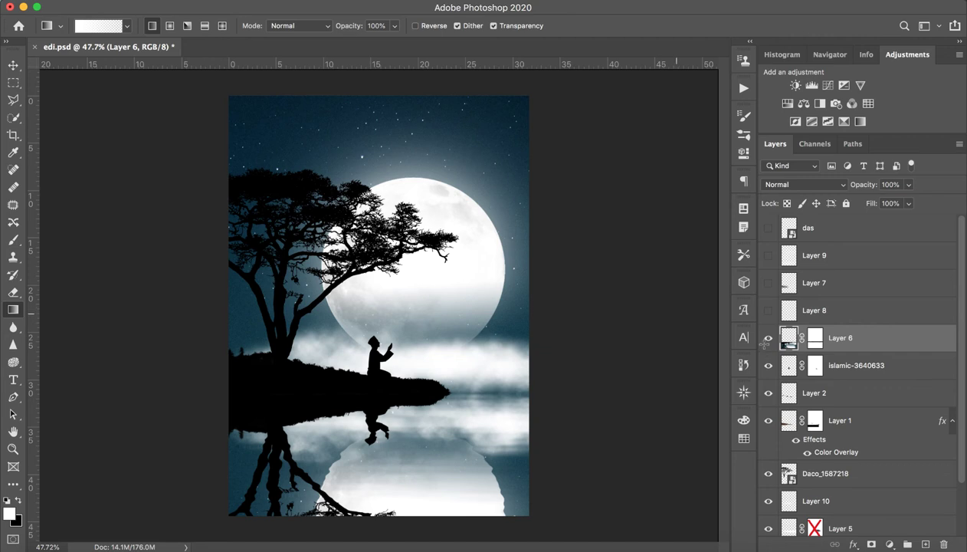
{"action": "left_click", "coordinate": [768, 339]}
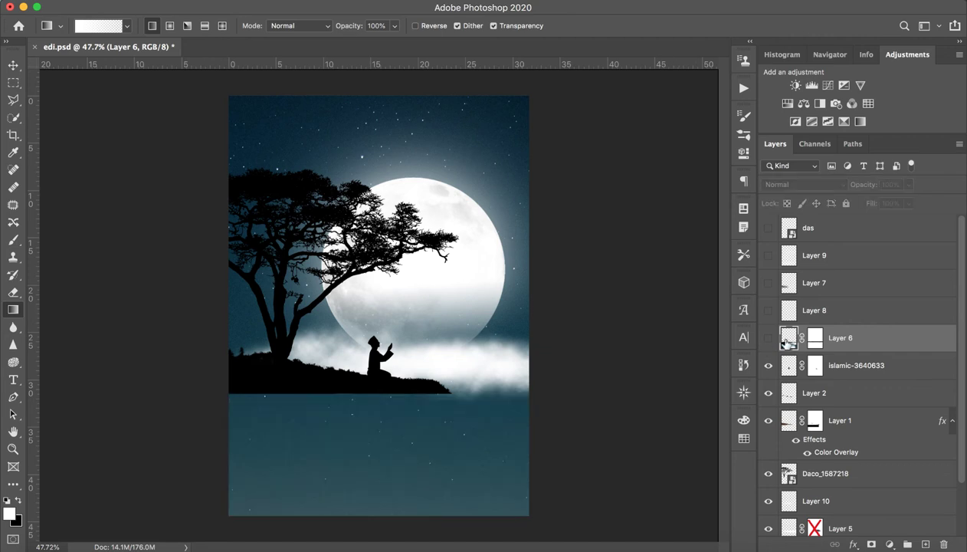
{"action": "left_click", "coordinate": [859, 365]}
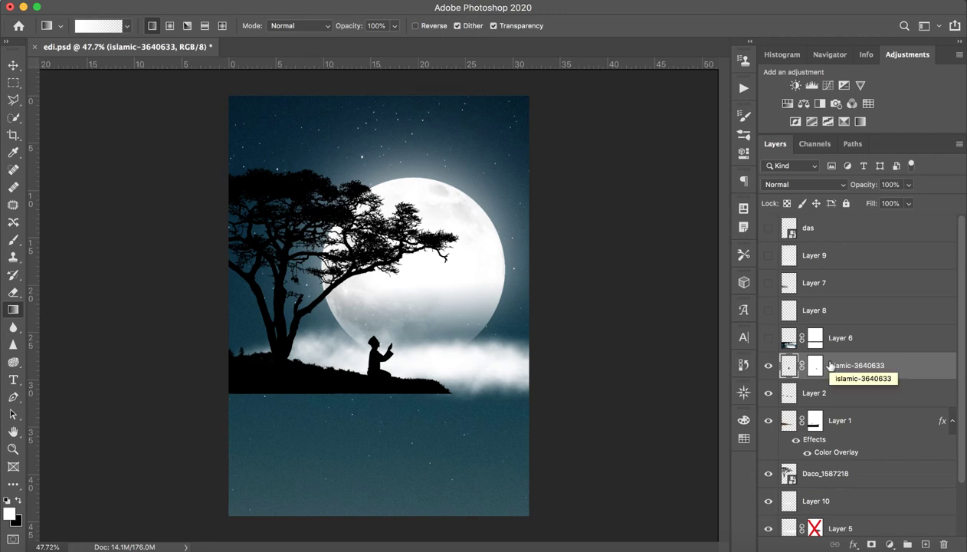
Stamp all visible layers into a new merged Layer 11 and flip it vertically
{"action": "key", "text": "ctrl+shift+alt+e"}
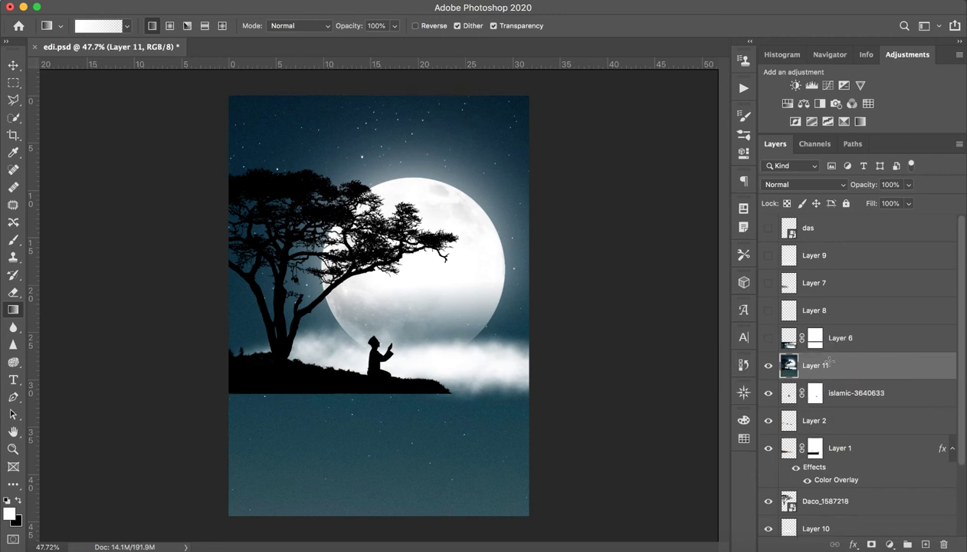
{"action": "key", "text": "v"}
{"action": "key", "text": "ctrl+t"}
{"action": "right_click", "coordinate": [433, 262]}
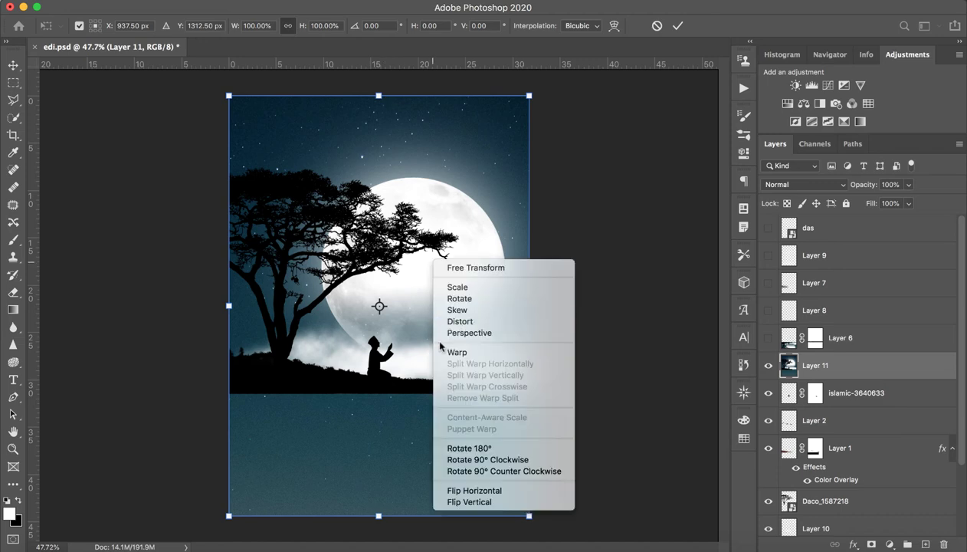
{"action": "left_click", "coordinate": [479, 502]}
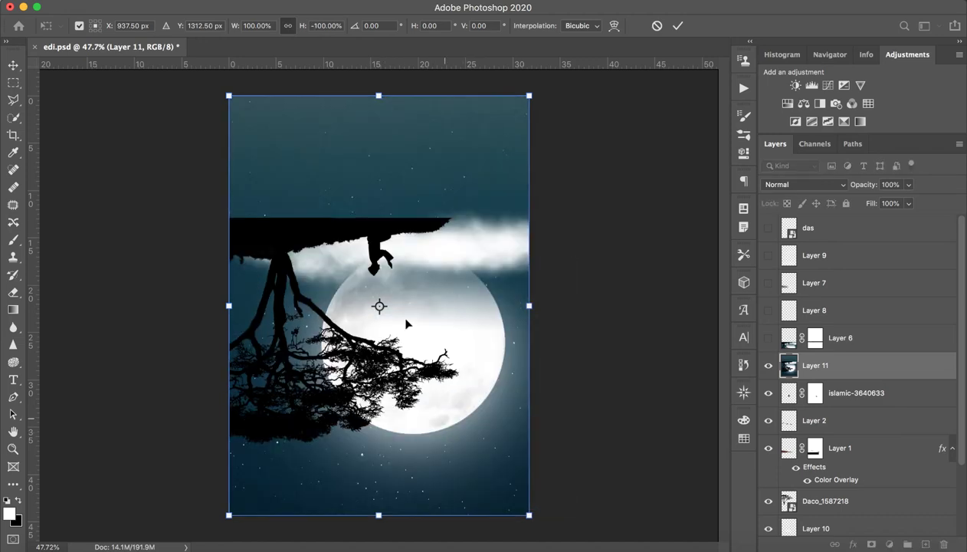
Move the flipped copy down below the shoreline at 74% opacity and commit the transform
{"action": "mouse_move", "coordinate": [407, 312]}
{"action": "left_mouse_down"}
{"action": "mouse_move", "coordinate": [413, 484]}
{"action": "mouse_move", "coordinate": [407, 475]}
{"action": "left_mouse_up"}
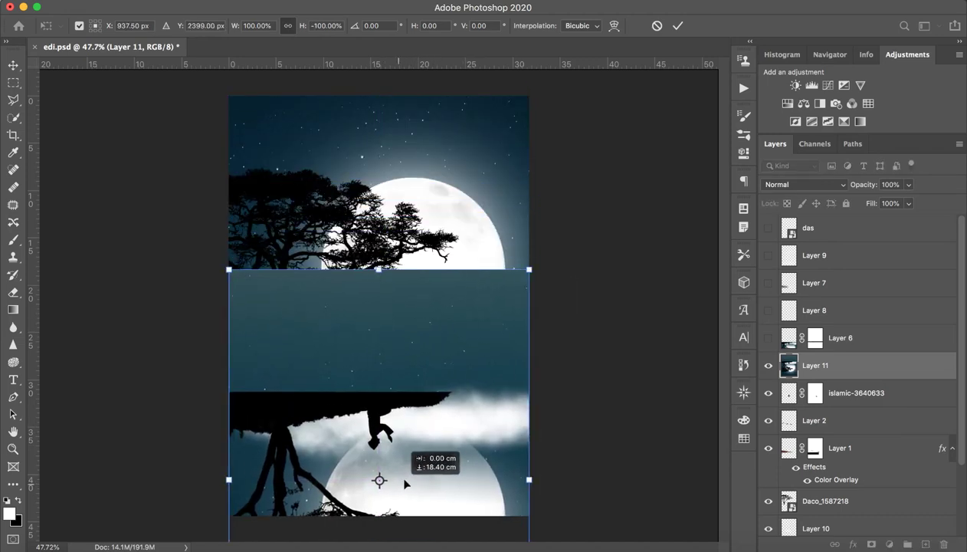
{"action": "left_click_drag", "start_coordinate": [861, 184], "coordinate": [841, 196]}
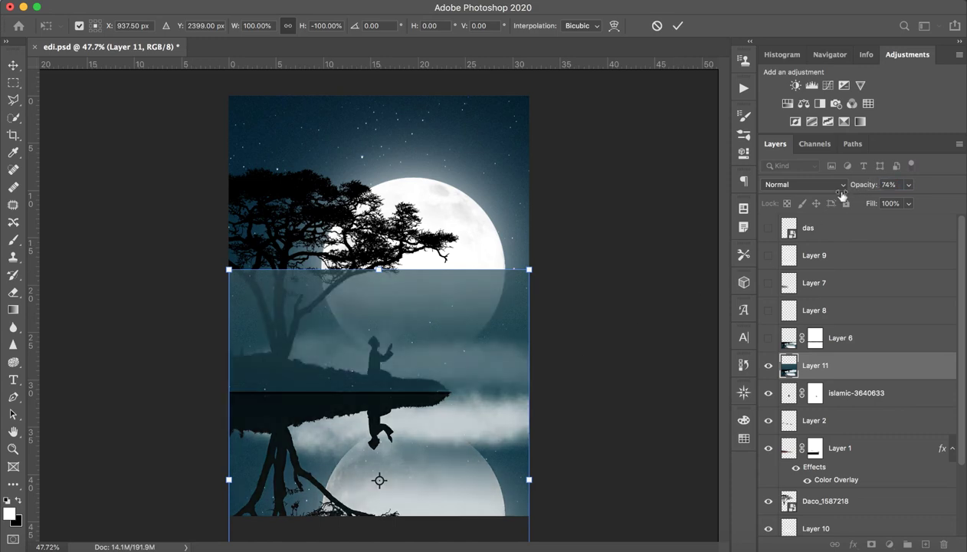
{"action": "left_click_drag", "start_coordinate": [451, 390], "coordinate": [451, 392]}
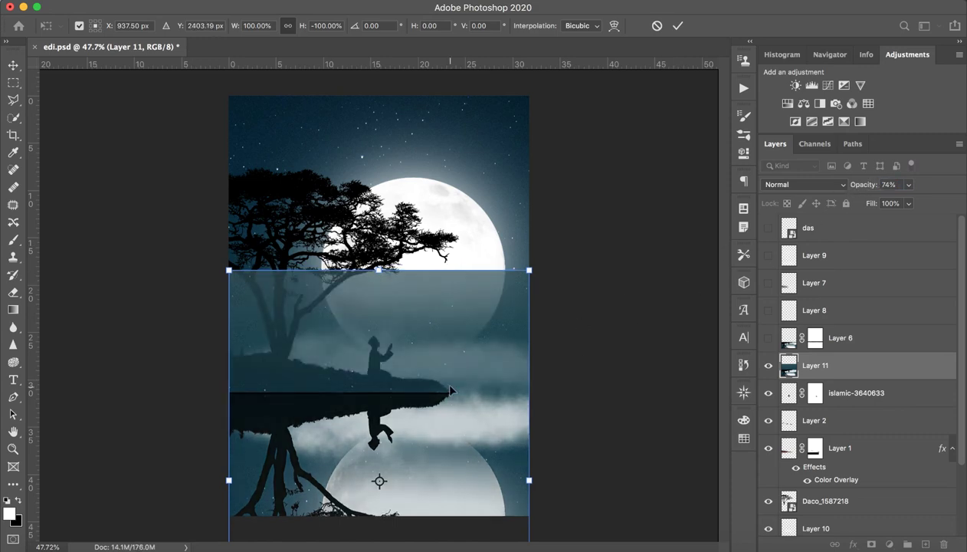
{"action": "key", "text": "Return"}
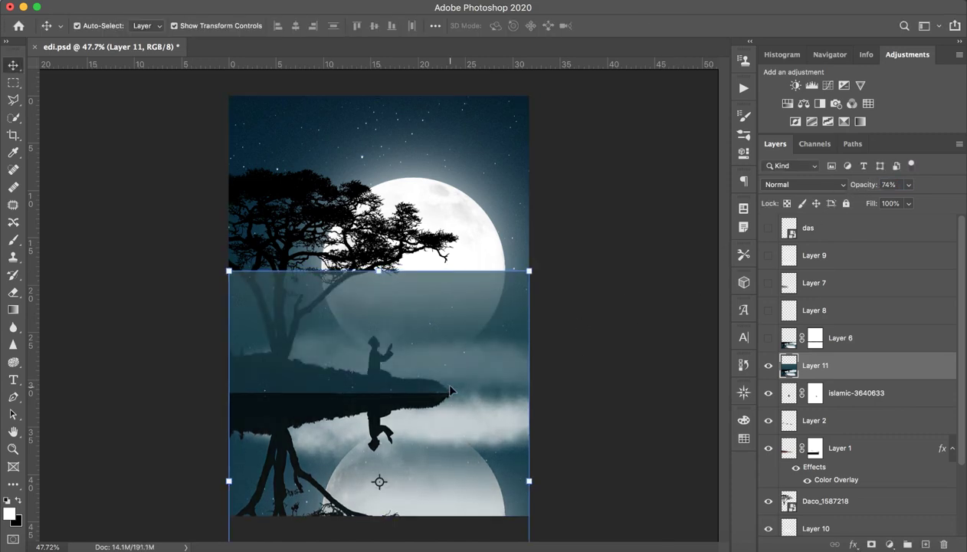
Delete Layer 11's strip from mid-tree to the shoreline so the mirror shows only in the water
{"action": "left_click", "coordinate": [13, 82]}
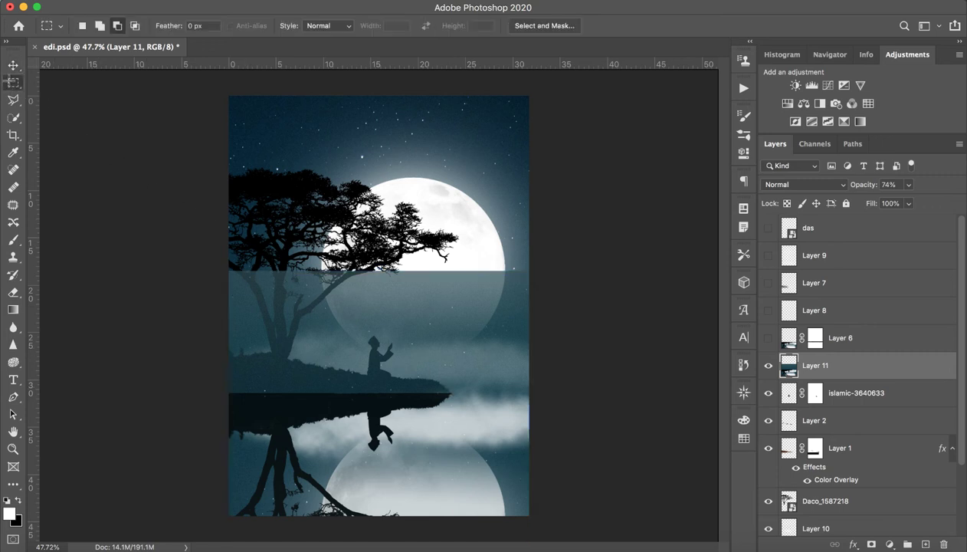
{"action": "left_click_drag", "start_coordinate": [175, 242], "coordinate": [574, 394]}
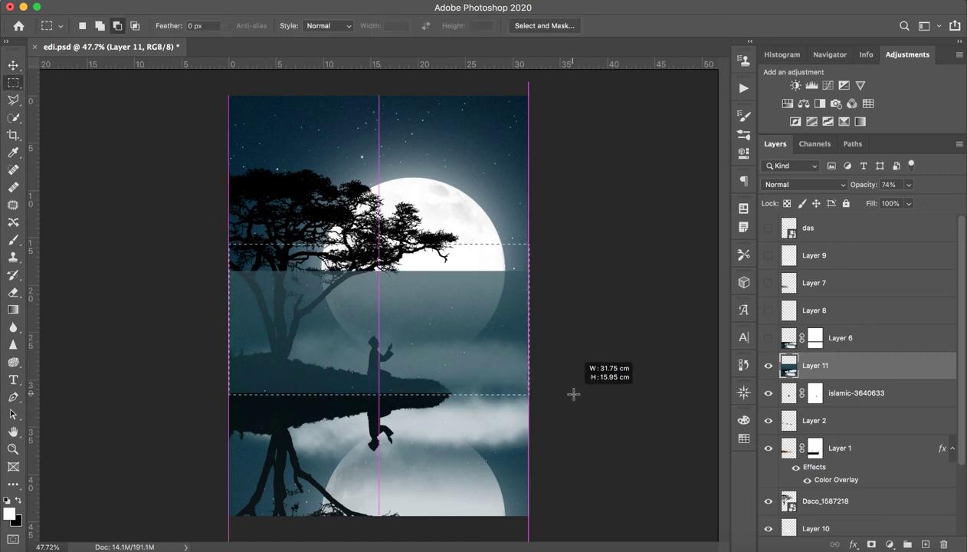
{"action": "left_click_drag", "start_coordinate": [574, 394], "coordinate": [575, 393]}
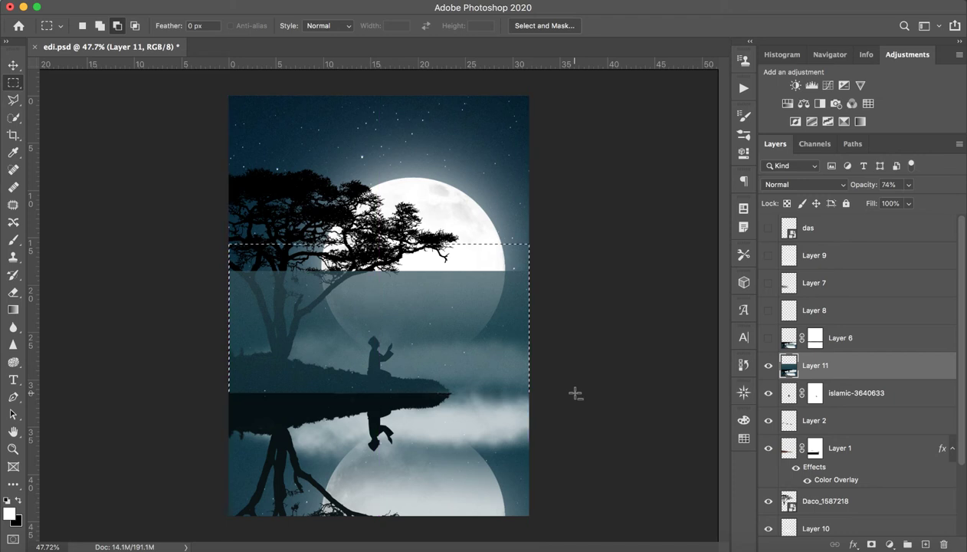
{"action": "key", "text": "Delete"}
{"action": "key", "text": "ctrl+d"}
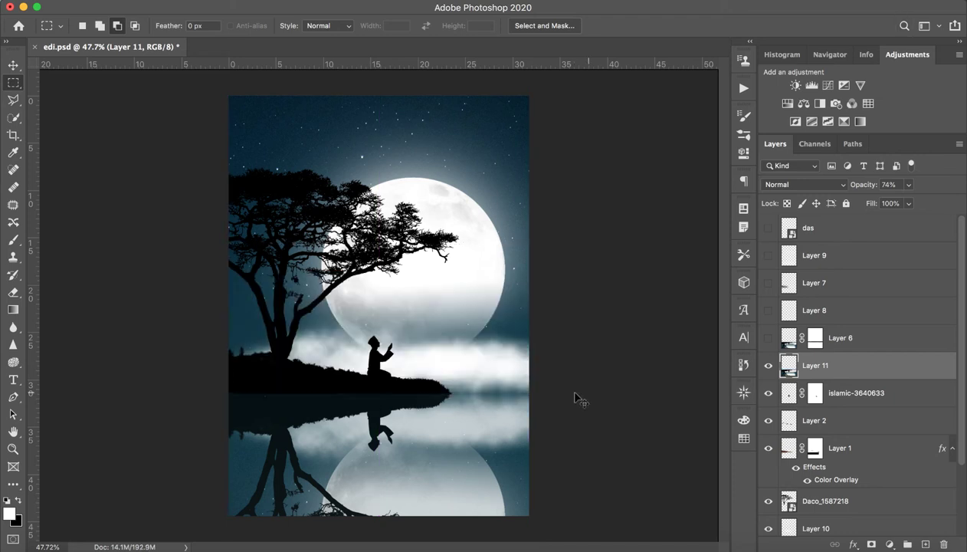
{"action": "key", "text": "z"}
{"action": "mouse_move", "coordinate": [449, 416]}
{"action": "left_mouse_down"}
{"action": "mouse_move", "coordinate": [369, 433]}
{"action": "mouse_move", "coordinate": [445, 422]}
{"action": "left_mouse_up"}
{"action": "key", "text": "m"}
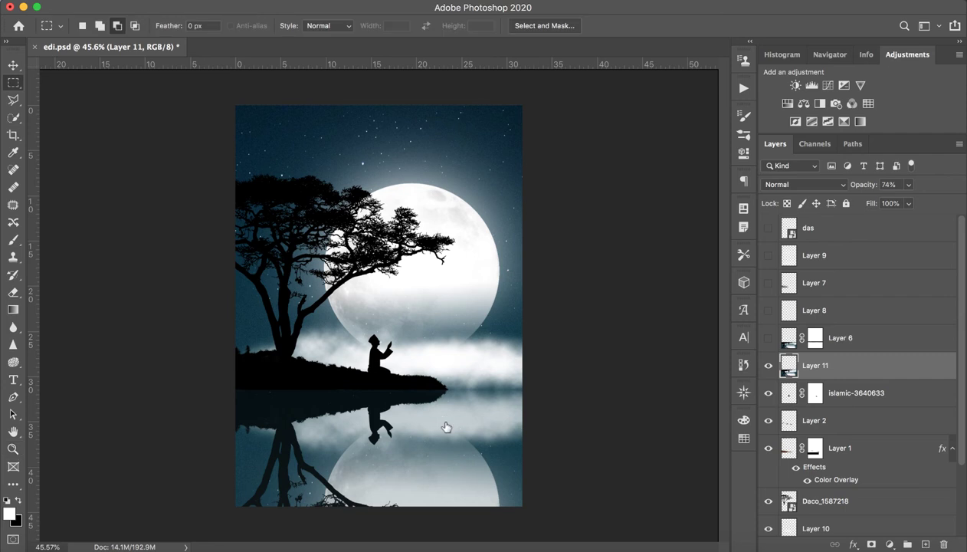
Apply Distort > Displace at scale 10 using ripple.psd from Documents as the map
{"action": "left_click", "coordinate": [313, 3]}
{"action": "mouse_move", "coordinate": [321, 151]}
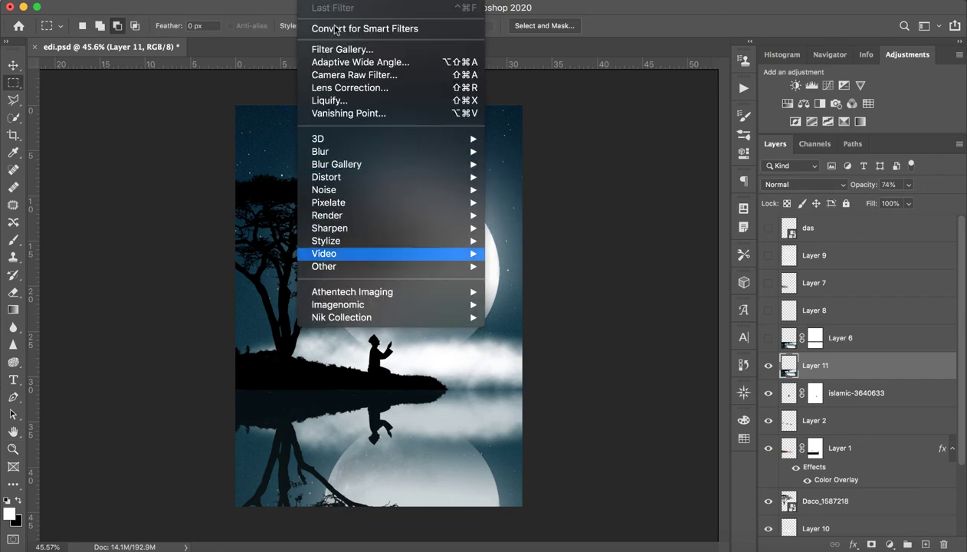
{"action": "key", "text": "Down"}
{"action": "key", "text": "Down"}
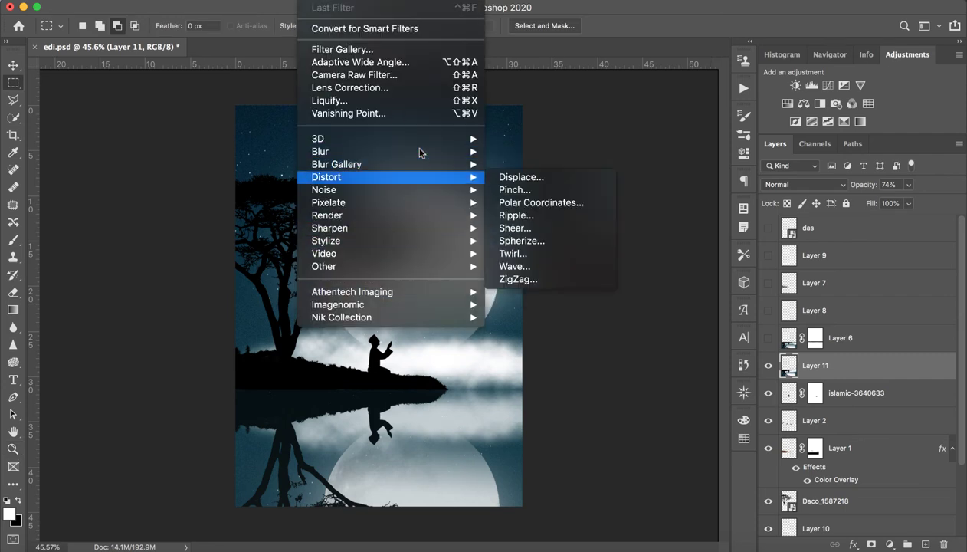
{"action": "left_click", "coordinate": [538, 178]}
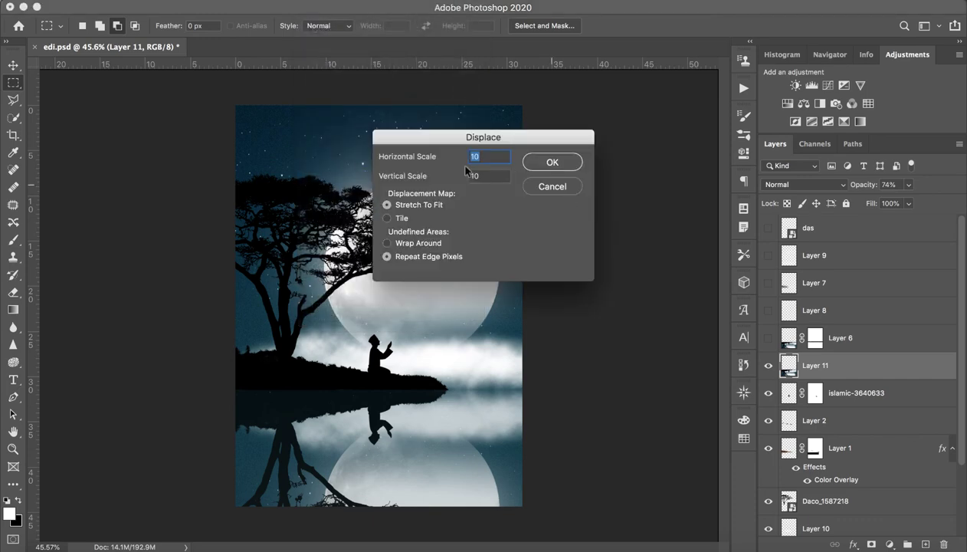
{"action": "left_click", "coordinate": [553, 163]}
{"action": "scroll", "coordinate": [414, 164], "scroll_direction": "down", "scroll_amount": 1}
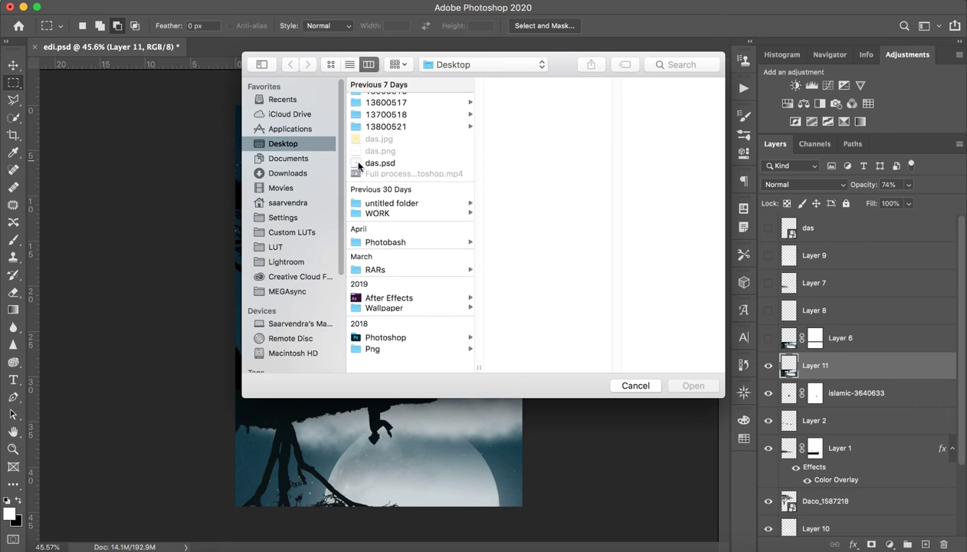
{"action": "scroll", "coordinate": [302, 164], "scroll_direction": "down", "scroll_amount": 5}
{"action": "scroll", "coordinate": [302, 164], "scroll_direction": "up", "scroll_amount": 5}
{"action": "left_click", "coordinate": [302, 161]}
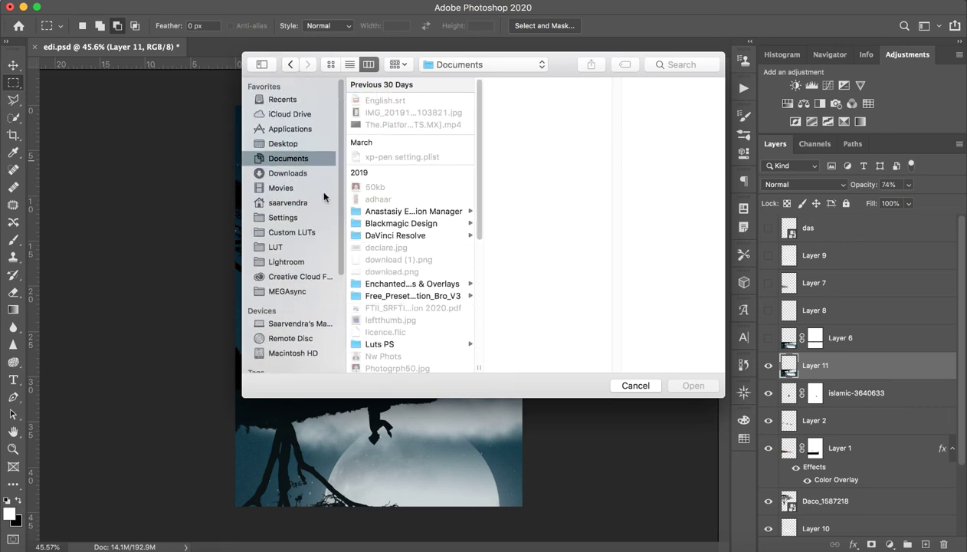
{"action": "scroll", "coordinate": [414, 306], "scroll_direction": "down", "scroll_amount": 5}
{"action": "left_click", "coordinate": [407, 331]}
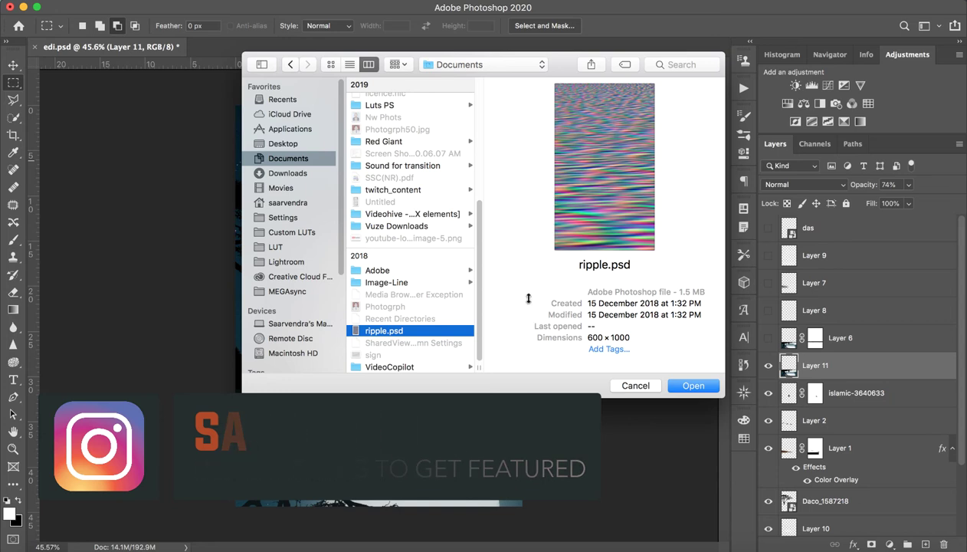
{"action": "left_click", "coordinate": [683, 380]}
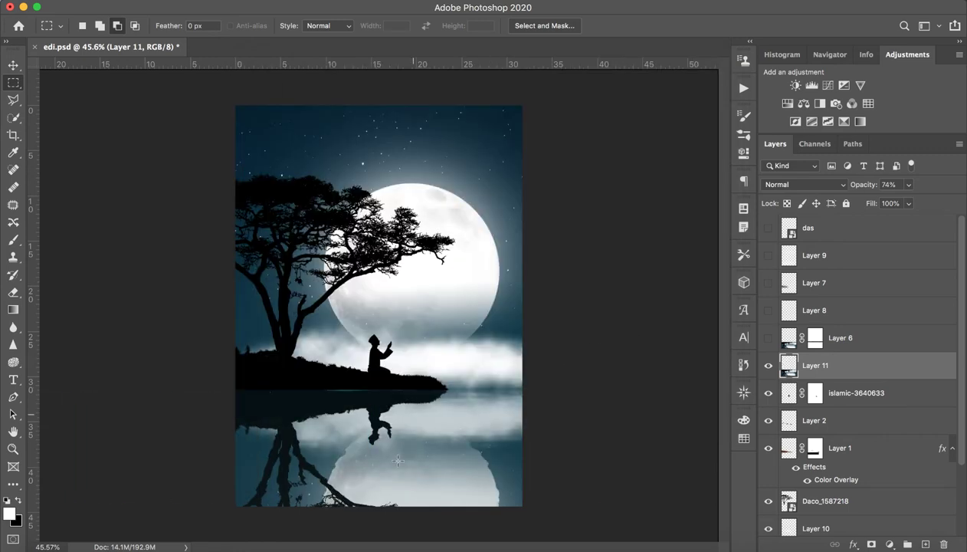
Show rulers, delete Layer 11, and make Layer 6's reflection visible
{"action": "mouse_move", "coordinate": [398, 460]}
{"action": "left_mouse_down"}
{"action": "mouse_move", "coordinate": [438, 467]}
{"action": "mouse_move", "coordinate": [445, 295]}
{"action": "mouse_move", "coordinate": [400, 391]}
{"action": "left_mouse_up"}
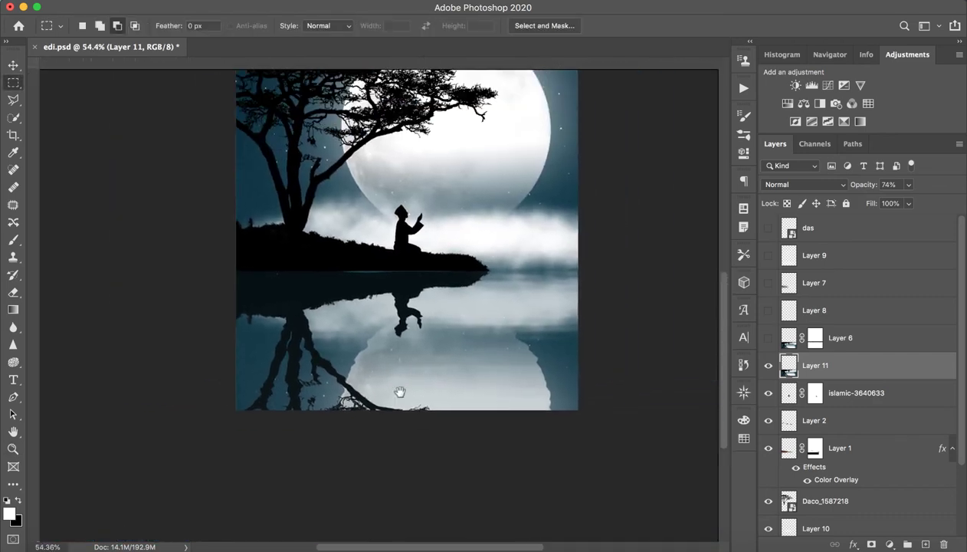
{"action": "key", "text": "ctrl+r"}
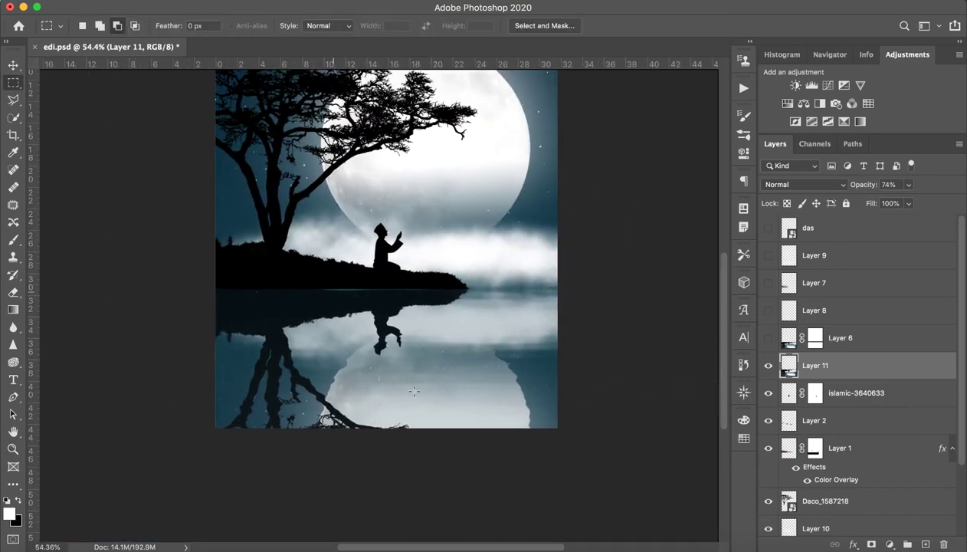
{"action": "left_click", "coordinate": [769, 366]}
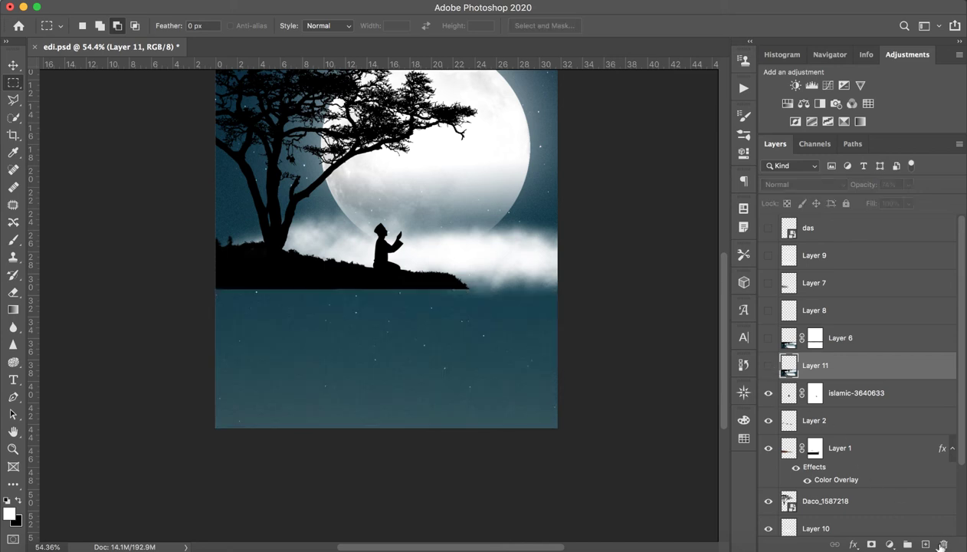
{"action": "left_click", "coordinate": [942, 544]}
{"action": "left_click", "coordinate": [852, 339]}
{"action": "left_click", "coordinate": [769, 340]}
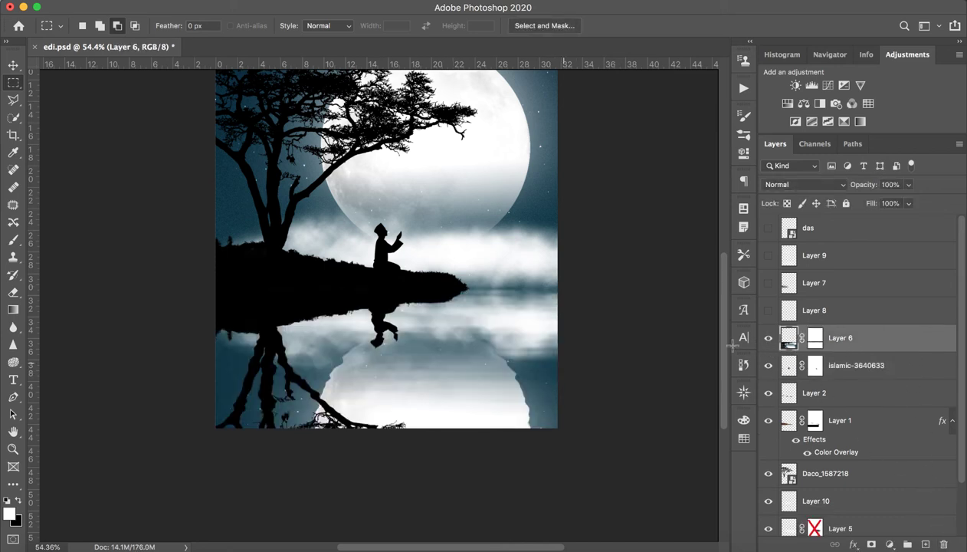
Inspect the praying figure, turn on Layer 7, and leave Layer 8 hidden
{"action": "key", "text": "ctrl+z"}
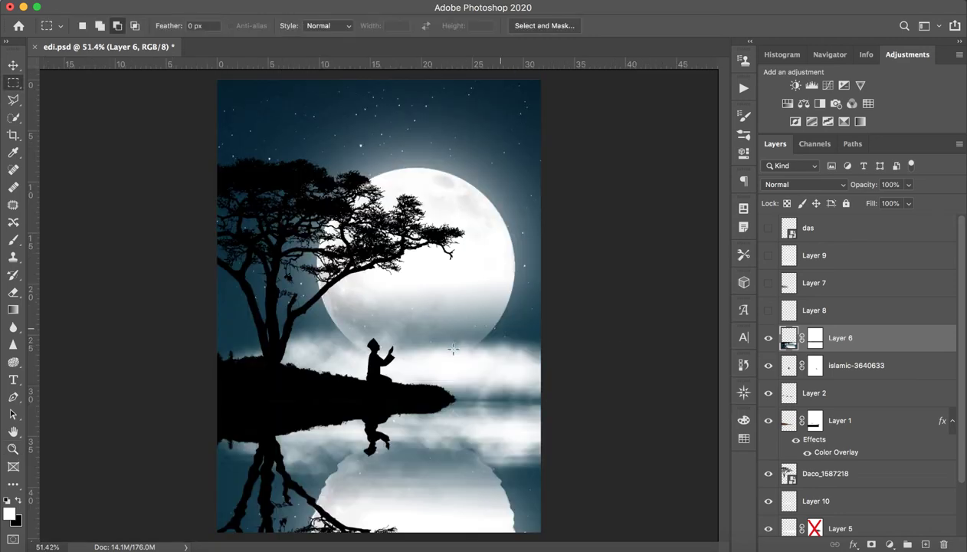
{"action": "key", "text": "z"}
{"action": "mouse_move", "coordinate": [458, 366]}
{"action": "left_mouse_down"}
{"action": "mouse_move", "coordinate": [480, 366]}
{"action": "mouse_move", "coordinate": [462, 349]}
{"action": "left_mouse_up"}
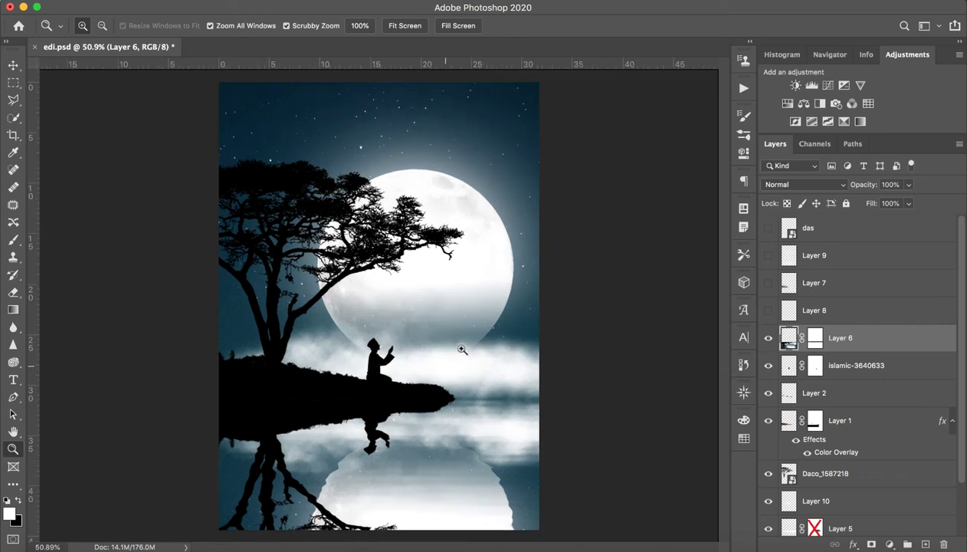
{"action": "key", "text": "m"}
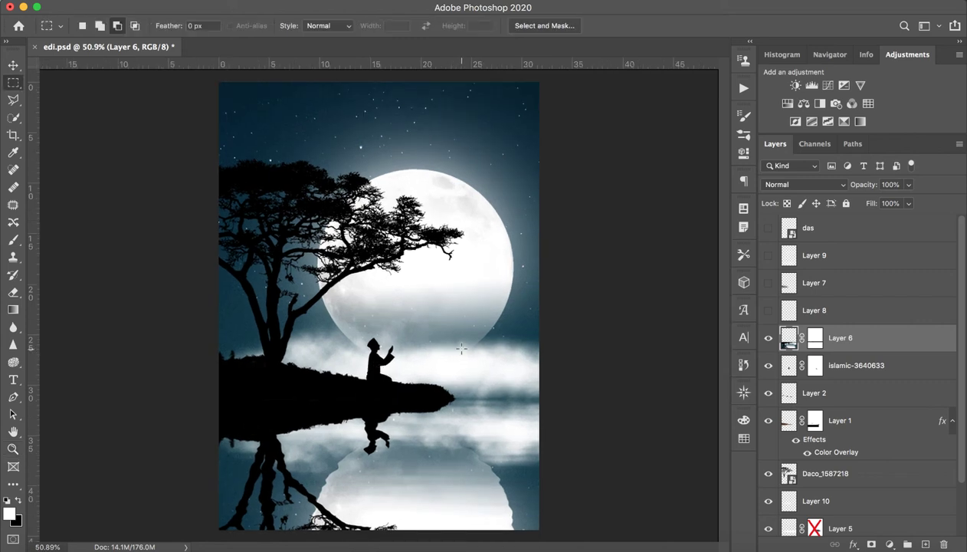
{"action": "left_click", "coordinate": [875, 315]}
{"action": "left_click", "coordinate": [768, 311]}
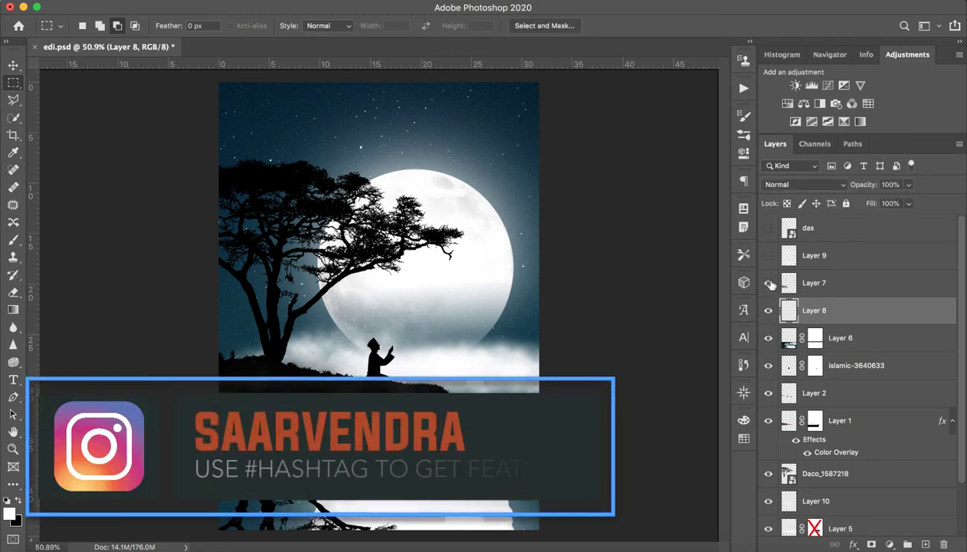
{"action": "left_click", "coordinate": [769, 284]}
{"action": "left_click", "coordinate": [769, 310]}
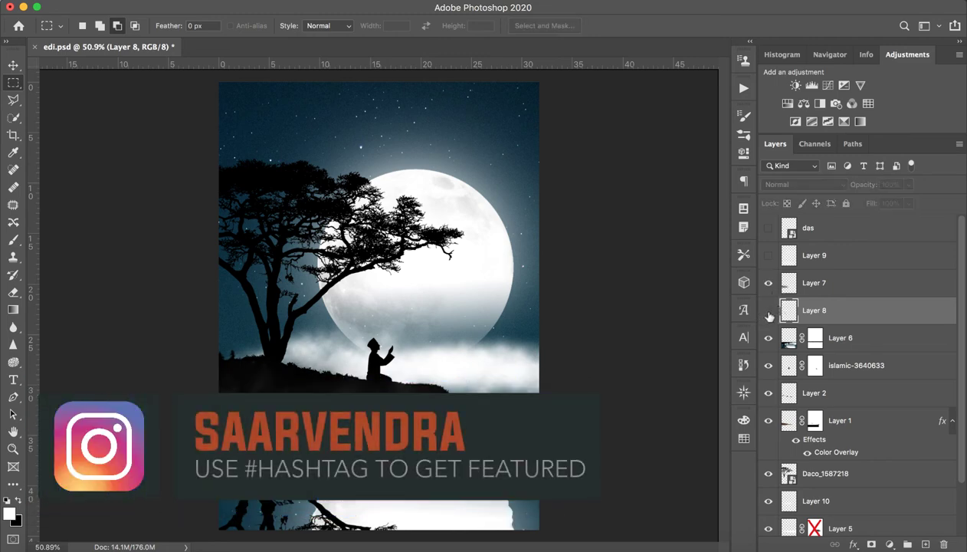
Compare the lower-left with and without Layer 7, keeping Layer 7 visible
{"action": "left_click", "coordinate": [829, 285]}
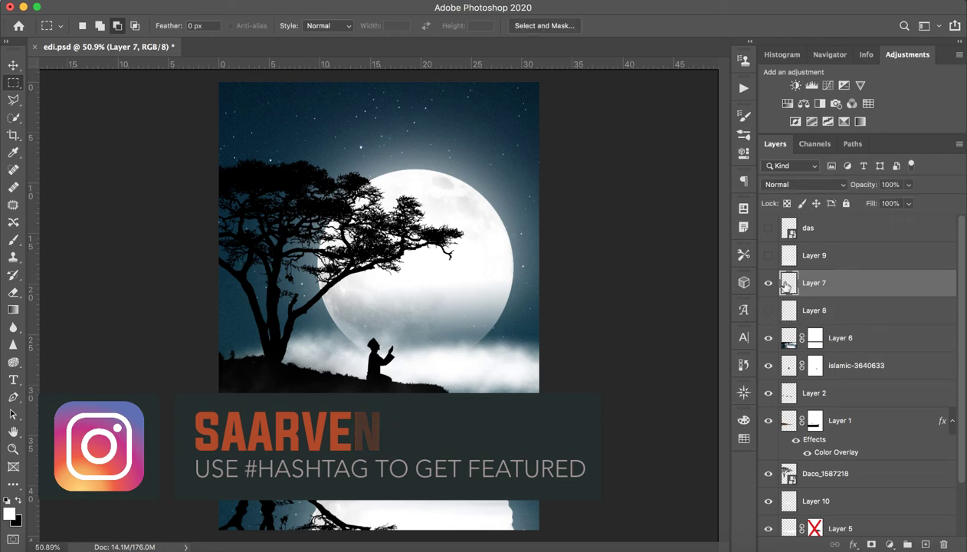
{"action": "key", "text": "z"}
{"action": "mouse_move", "coordinate": [256, 438]}
{"action": "left_mouse_down"}
{"action": "mouse_move", "coordinate": [451, 404]}
{"action": "mouse_move", "coordinate": [449, 373]}
{"action": "left_mouse_up"}
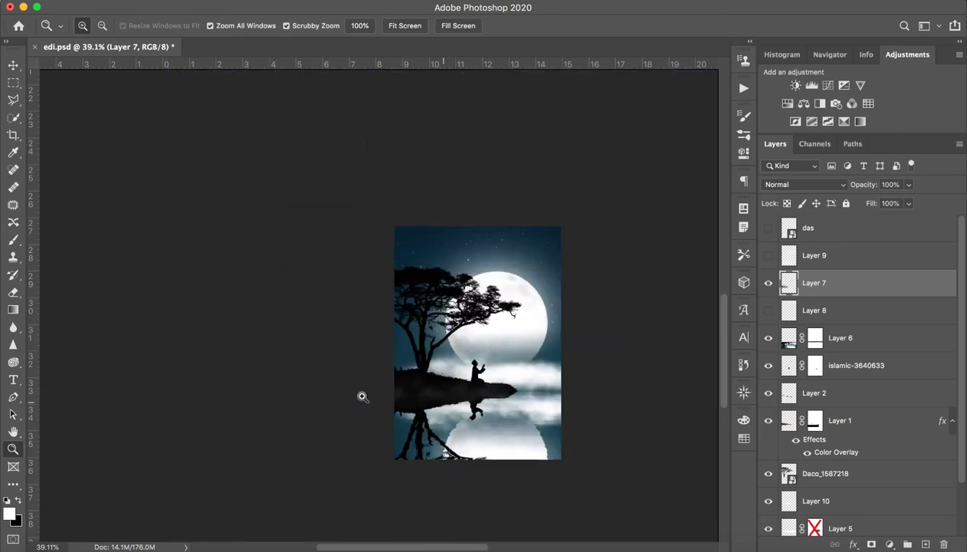
{"action": "key", "text": "m"}
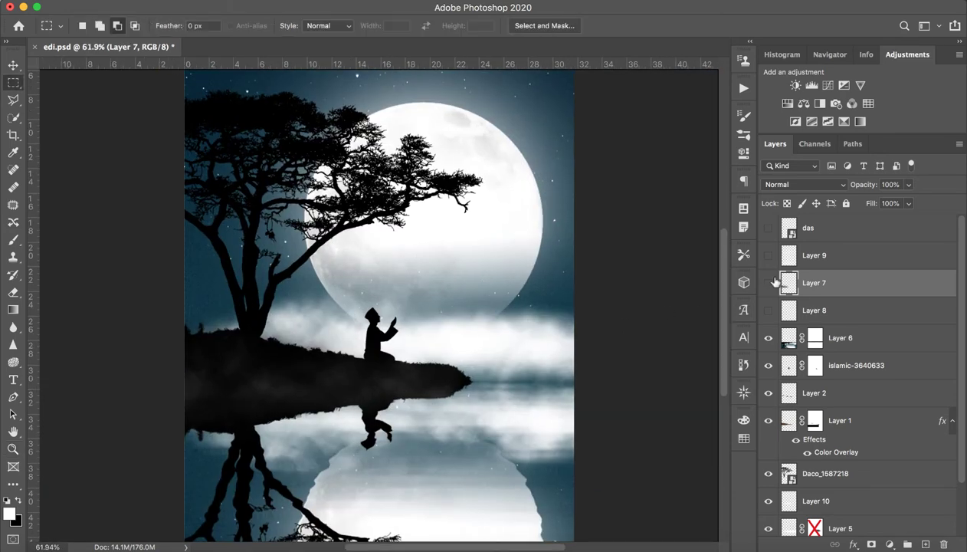
{"action": "left_click", "coordinate": [768, 282]}
{"action": "left_click", "coordinate": [768, 283]}
{"action": "left_click", "coordinate": [767, 283]}
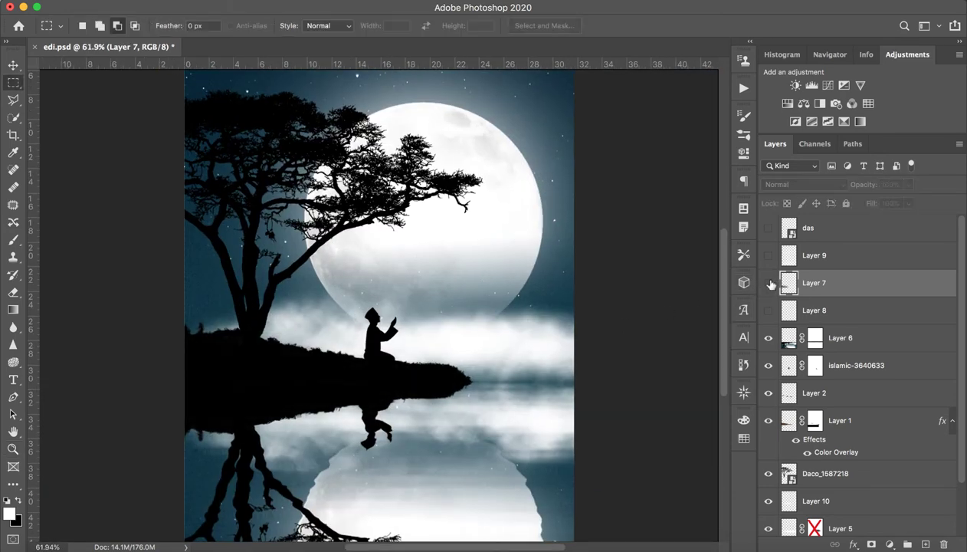
{"action": "left_click", "coordinate": [768, 283]}
{"action": "left_click_drag", "start_coordinate": [576, 337], "coordinate": [501, 356]}
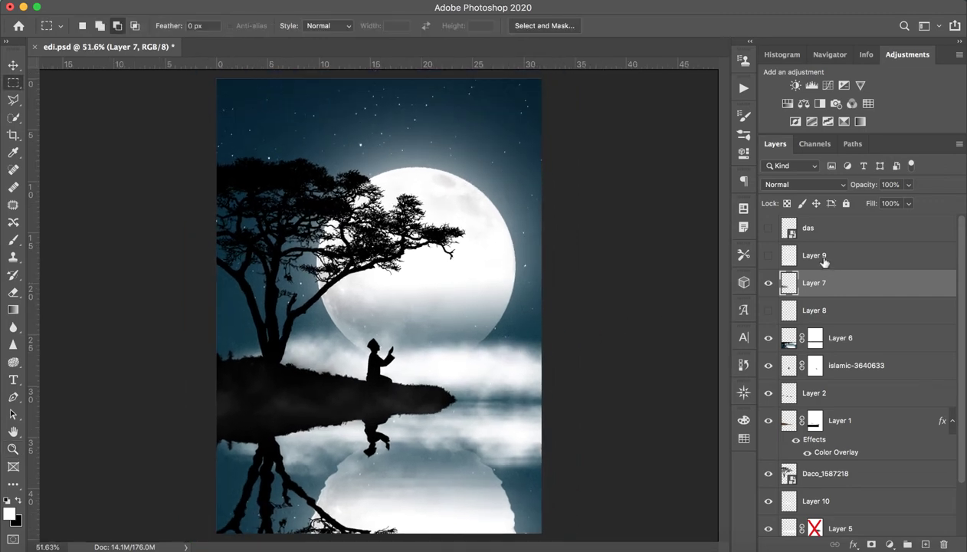
Turn on Layer 9's moon glow and the das signature layer at 58% opacity
{"action": "left_click", "coordinate": [824, 261]}
{"action": "left_click", "coordinate": [769, 256]}
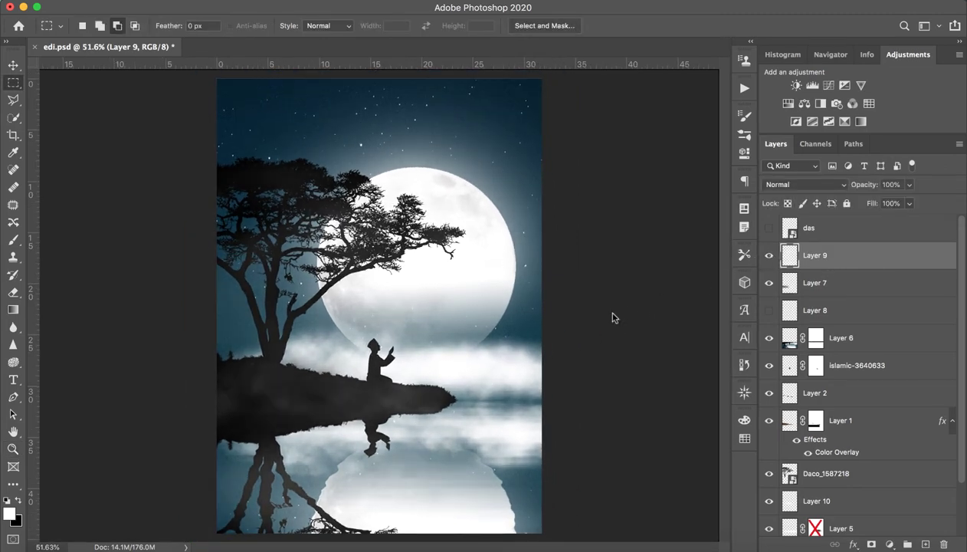
{"action": "left_click_drag", "start_coordinate": [584, 317], "coordinate": [572, 316]}
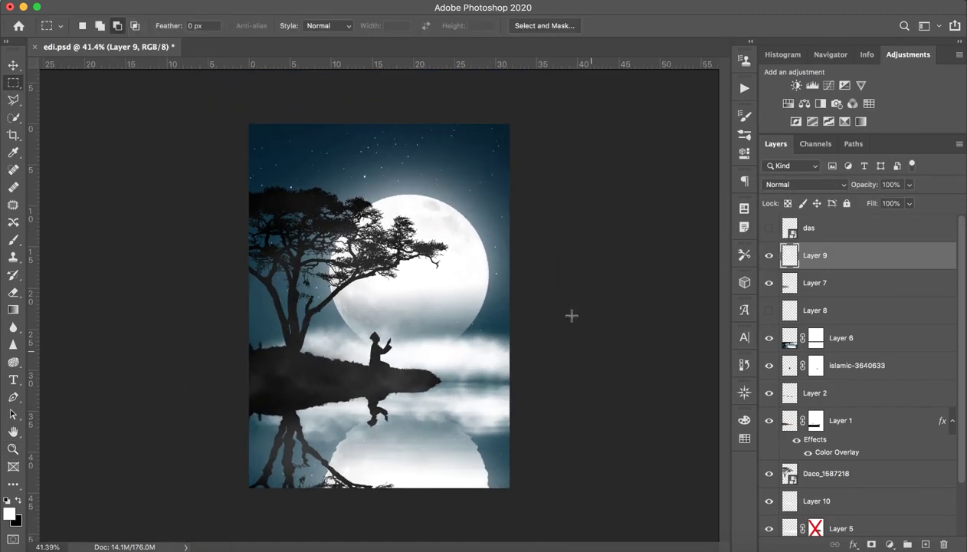
{"action": "left_click", "coordinate": [768, 261]}
{"action": "left_click", "coordinate": [769, 261]}
{"action": "left_click", "coordinate": [862, 232]}
{"action": "left_click", "coordinate": [769, 228]}
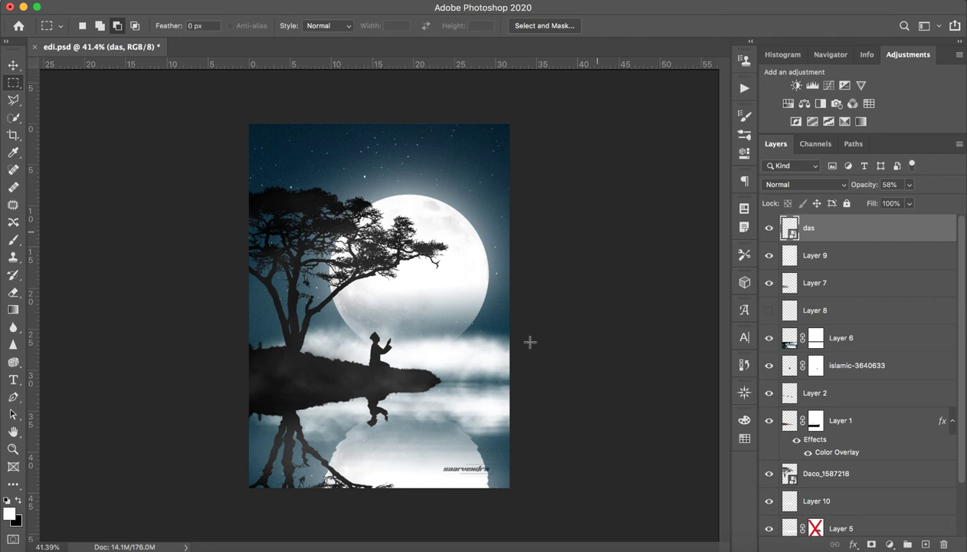
{"action": "mouse_move", "coordinate": [529, 341]}
{"action": "left_mouse_down"}
{"action": "mouse_move", "coordinate": [456, 364]}
{"action": "mouse_move", "coordinate": [483, 362]}
{"action": "left_mouse_up"}
Close the Finder window and launch Telegram through a Spotlight search for 'tele'
{"action": "key", "text": "m"}
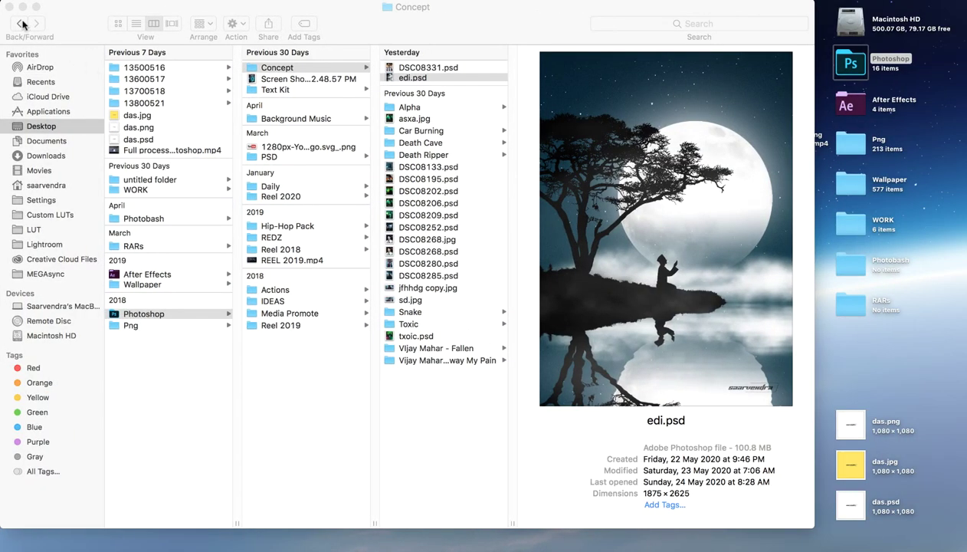
{"action": "left_click", "coordinate": [10, 7]}
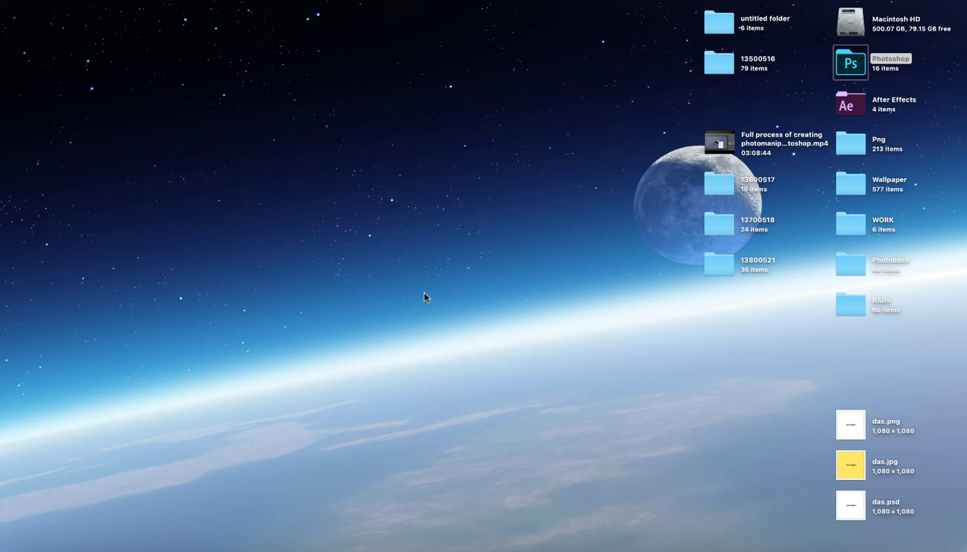
{"action": "key", "text": "super+space"}
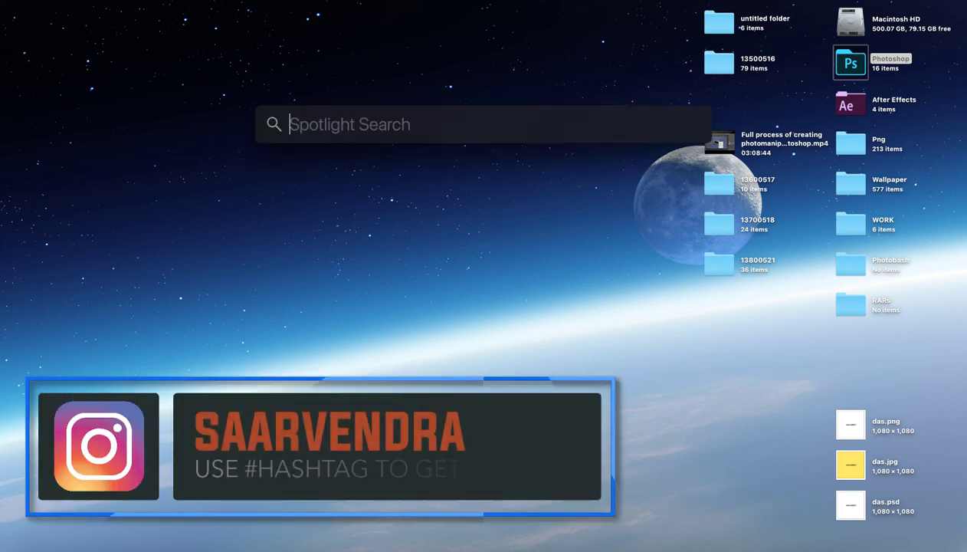
{"action": "type", "text": "telegram"}
{"action": "key", "text": "Return"}
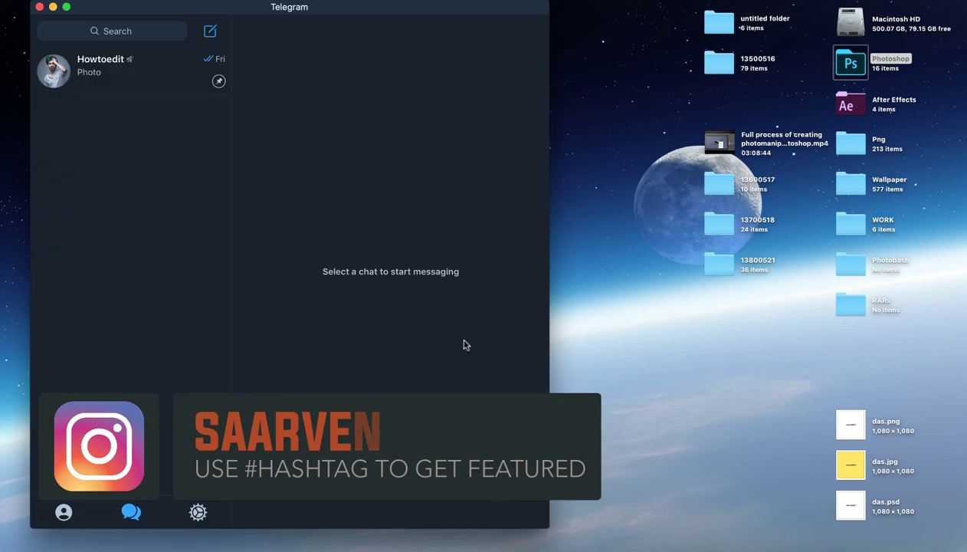
Open the channel chat and preview the Virtual Life - Cyberpunk.zip attachment
{"action": "left_click", "coordinate": [119, 77]}
{"action": "left_click", "coordinate": [288, 159]}
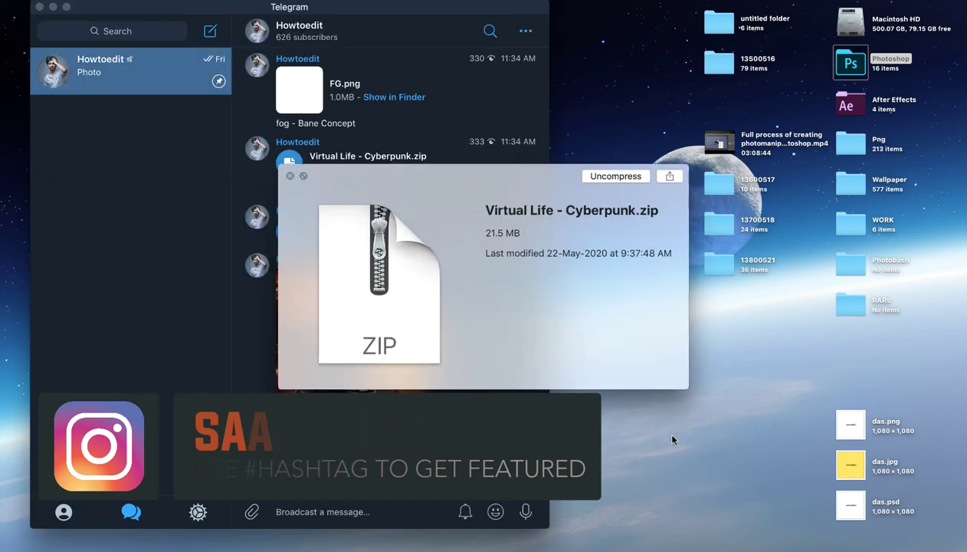
{"action": "key", "text": "space"}
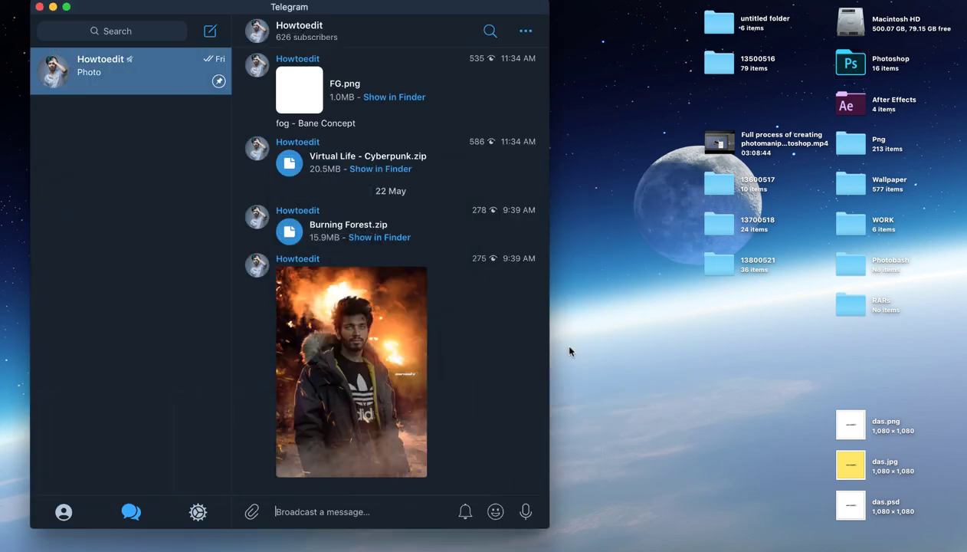
Post the moonlit scene image vbshbd.jpg from the Photoshop > Reel 2020 folder to the channel
{"action": "left_click", "coordinate": [864, 69]}
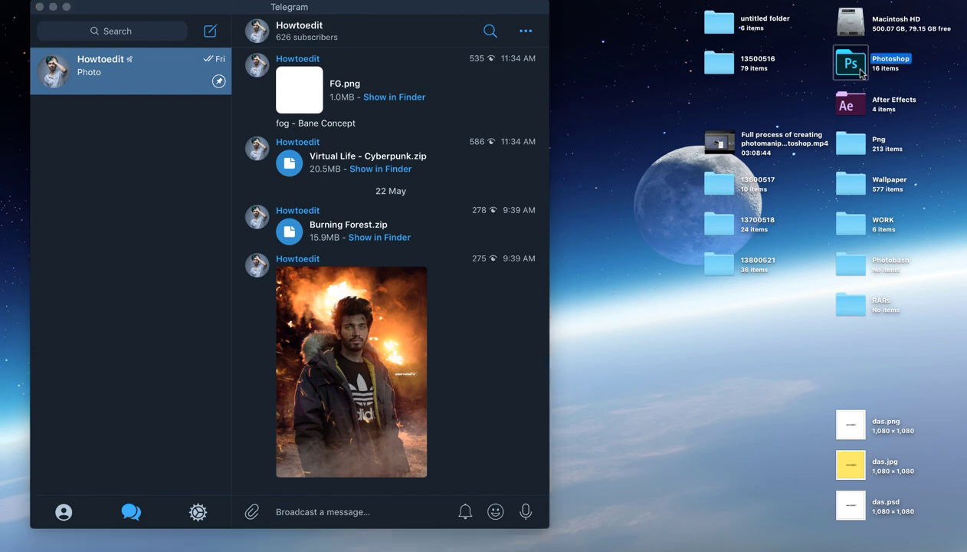
{"action": "double_click", "coordinate": [861, 71]}
{"action": "left_click", "coordinate": [281, 68]}
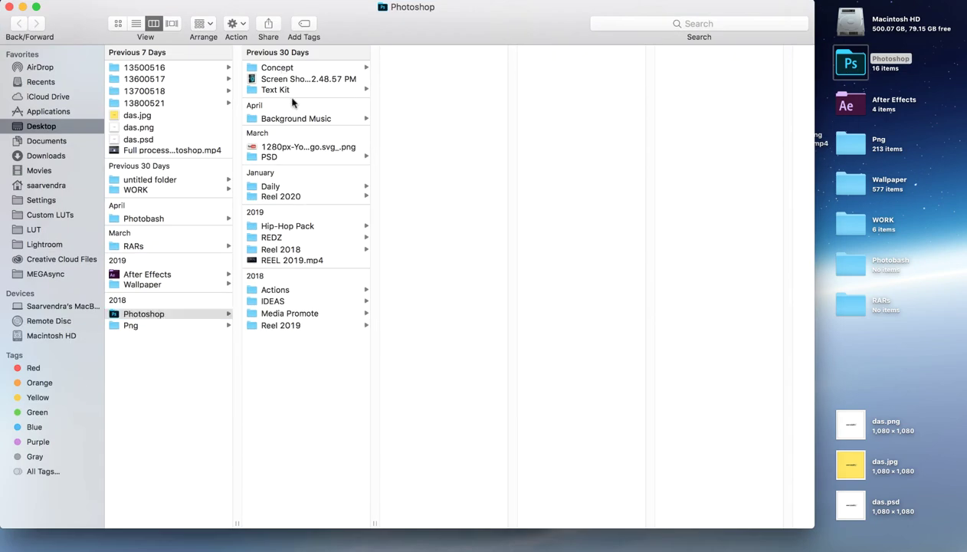
{"action": "left_click", "coordinate": [322, 193]}
{"action": "left_click", "coordinate": [418, 71]}
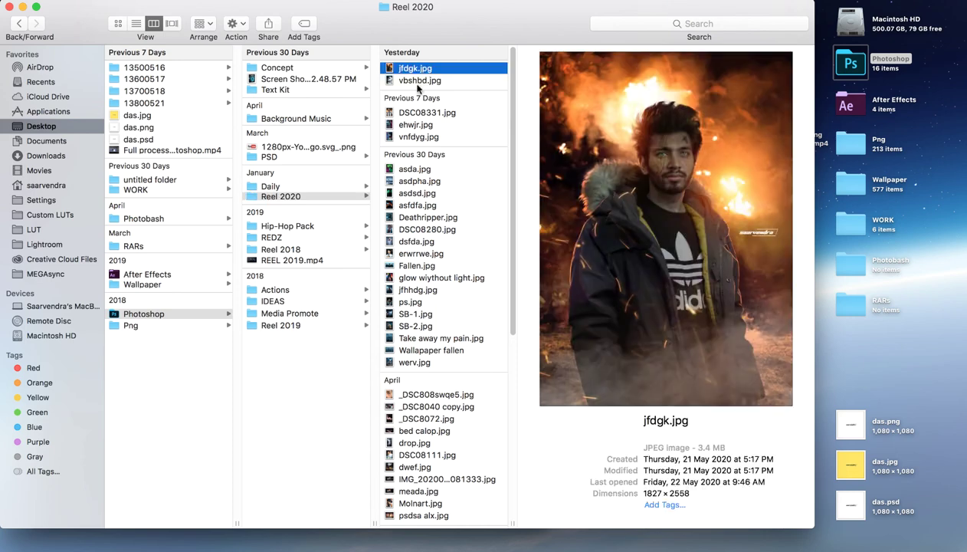
{"action": "left_click_drag", "start_coordinate": [351, 28], "coordinate": [725, 24]}
{"action": "left_click_drag", "start_coordinate": [755, 80], "coordinate": [366, 383]}
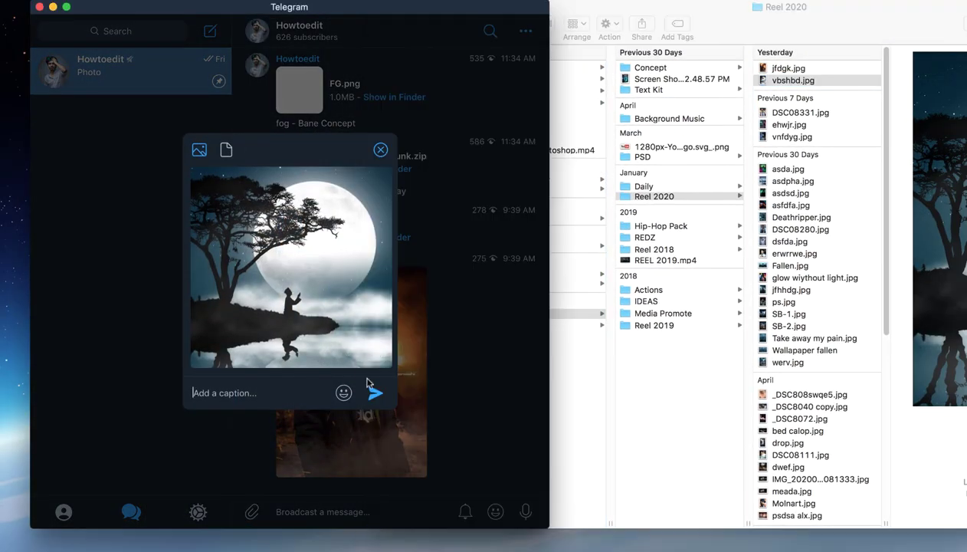
{"action": "left_click", "coordinate": [375, 394]}
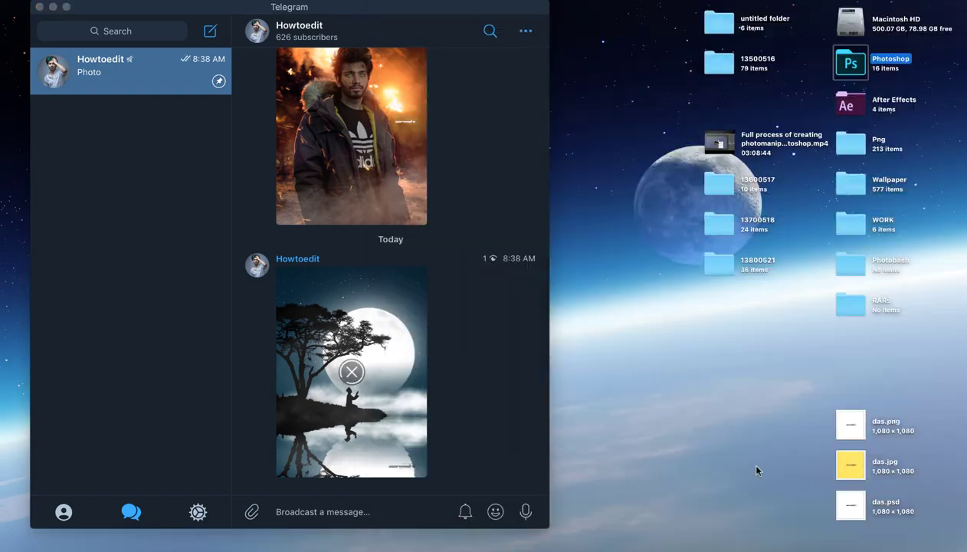
Send ripple.psd from the Documents stack to the channel as a file
{"action": "left_click", "coordinate": [869, 546]}
{"action": "left_click", "coordinate": [901, 546]}
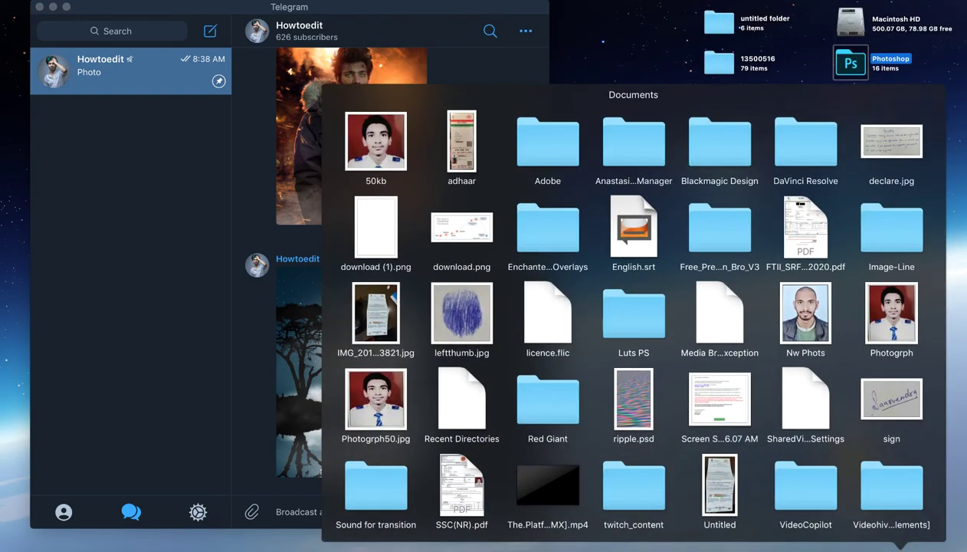
{"action": "scroll", "coordinate": [633, 345], "scroll_direction": "down", "scroll_amount": 3}
{"action": "left_click_drag", "start_coordinate": [634, 429], "coordinate": [356, 480]}
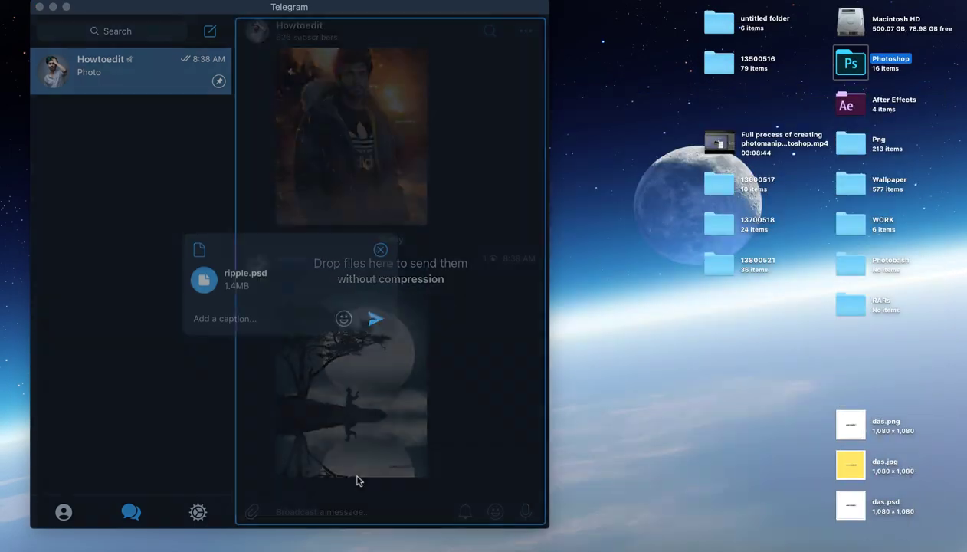
{"action": "left_click", "coordinate": [378, 307]}
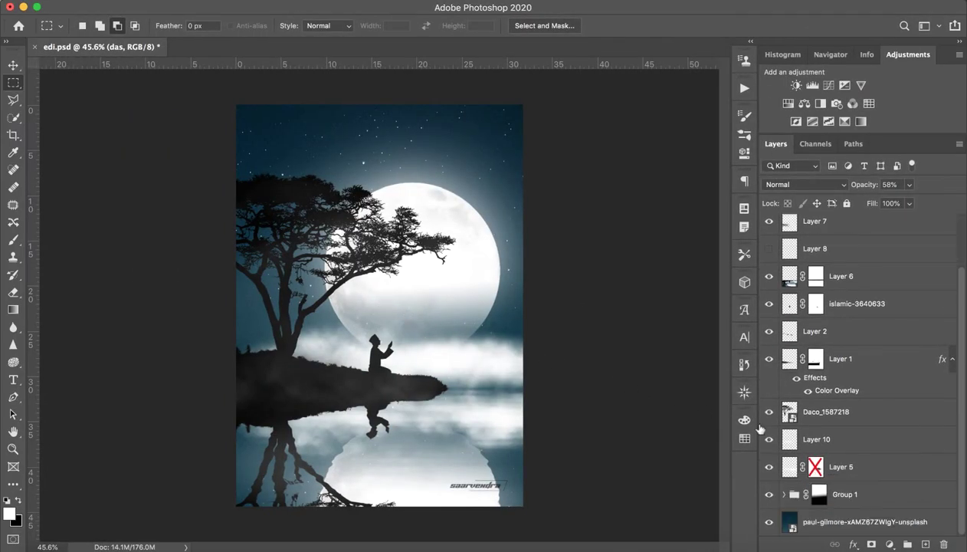
Export Layer 10 as fog.png to the Desktop and drop it into the Telegram chat
{"action": "left_click", "coordinate": [818, 439]}
{"action": "right_click", "coordinate": [843, 435]}
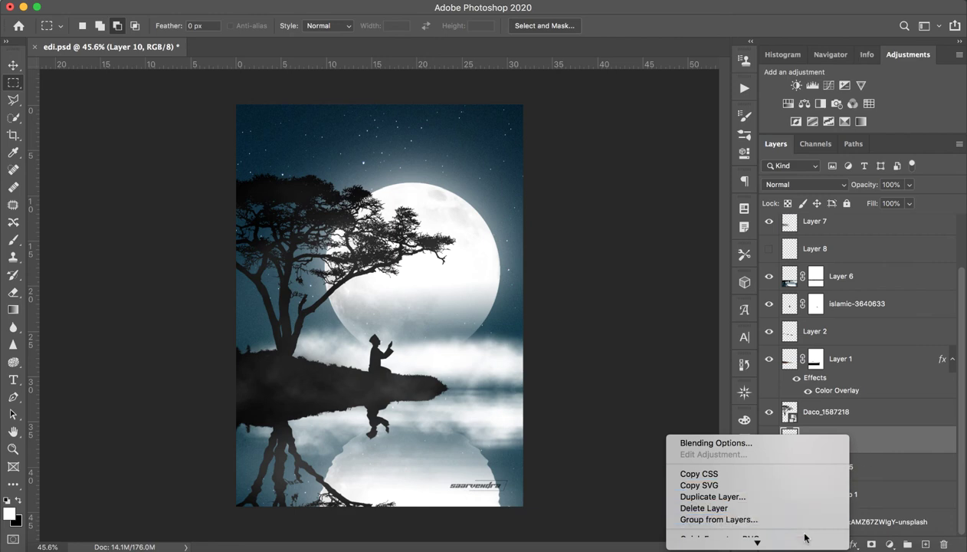
{"action": "left_click", "coordinate": [771, 457]}
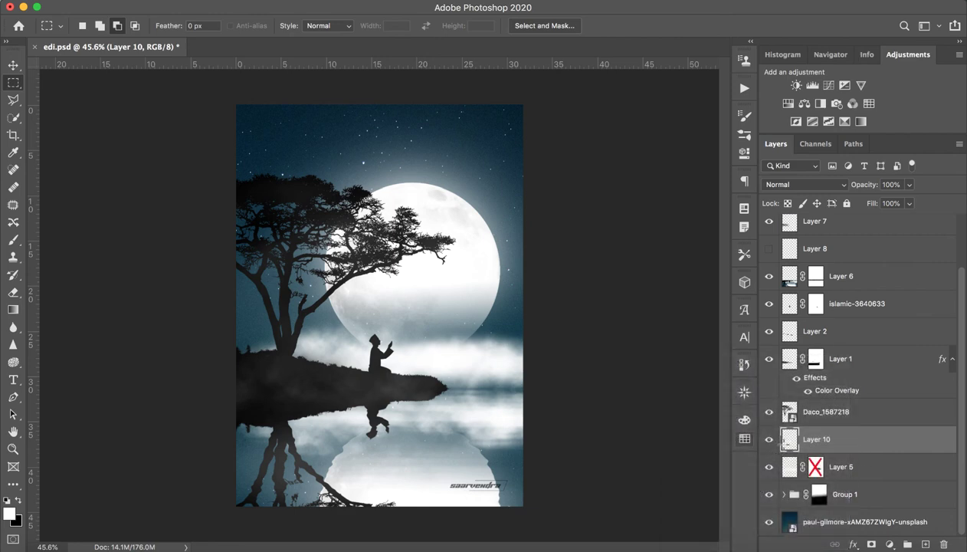
{"action": "right_click", "coordinate": [824, 415]}
{"action": "right_click", "coordinate": [879, 430]}
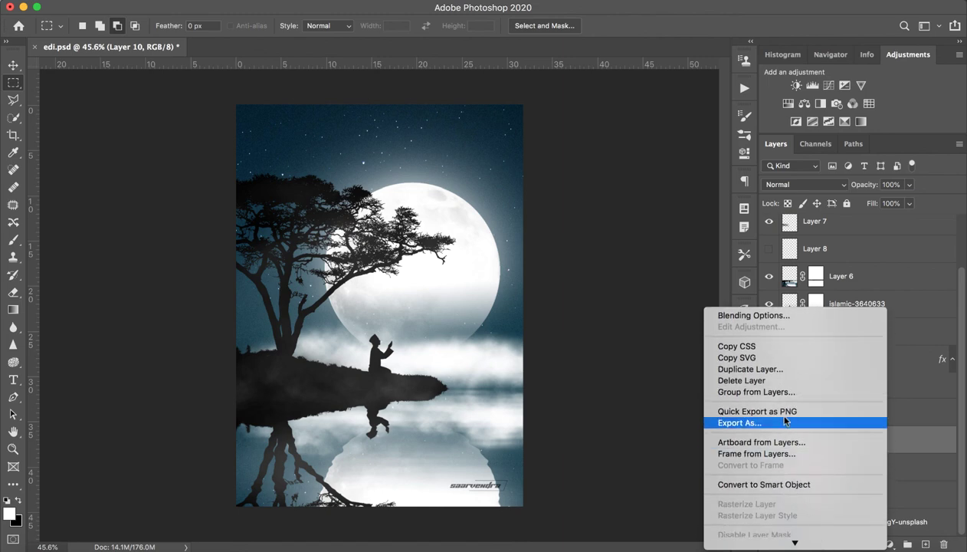
{"action": "left_click", "coordinate": [780, 412]}
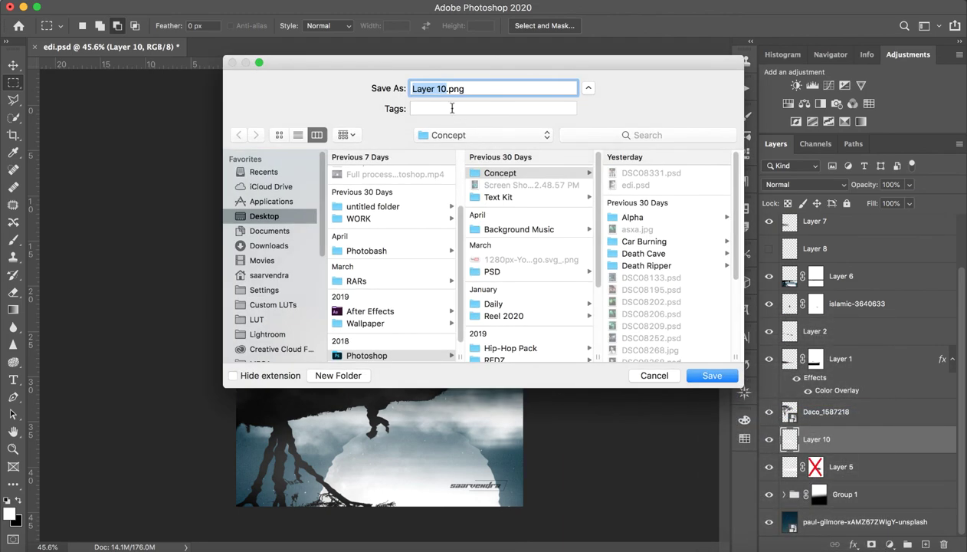
{"action": "type", "text": "fog"}
{"action": "left_click", "coordinate": [264, 217]}
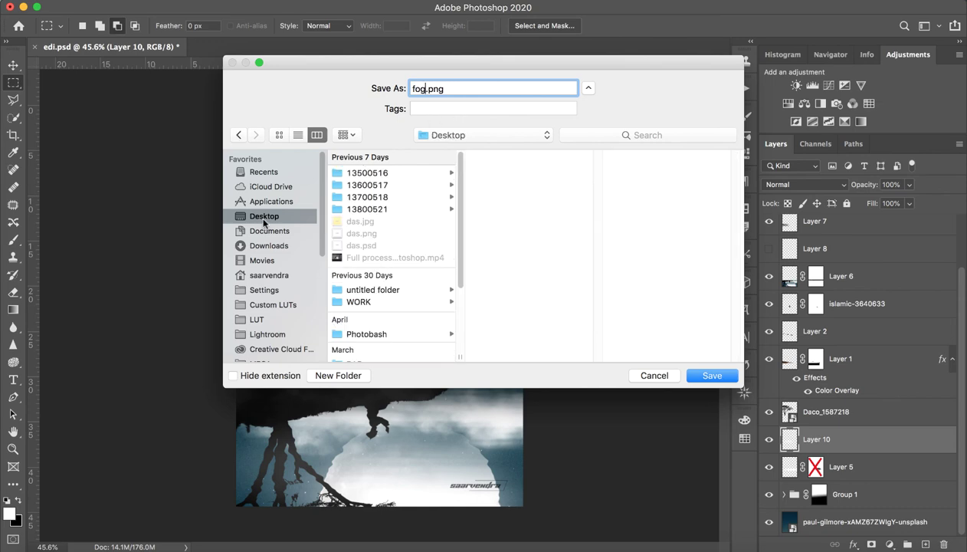
{"action": "left_click", "coordinate": [714, 375]}
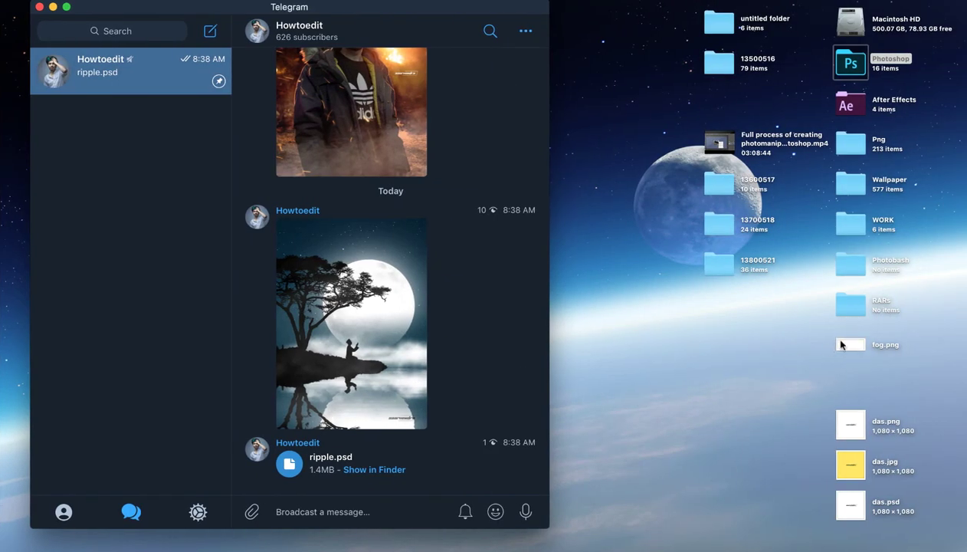
{"action": "mouse_move", "coordinate": [851, 344]}
{"action": "left_mouse_down"}
{"action": "mouse_move", "coordinate": [410, 434]}
{"action": "mouse_move", "coordinate": [402, 460]}
{"action": "left_mouse_up"}
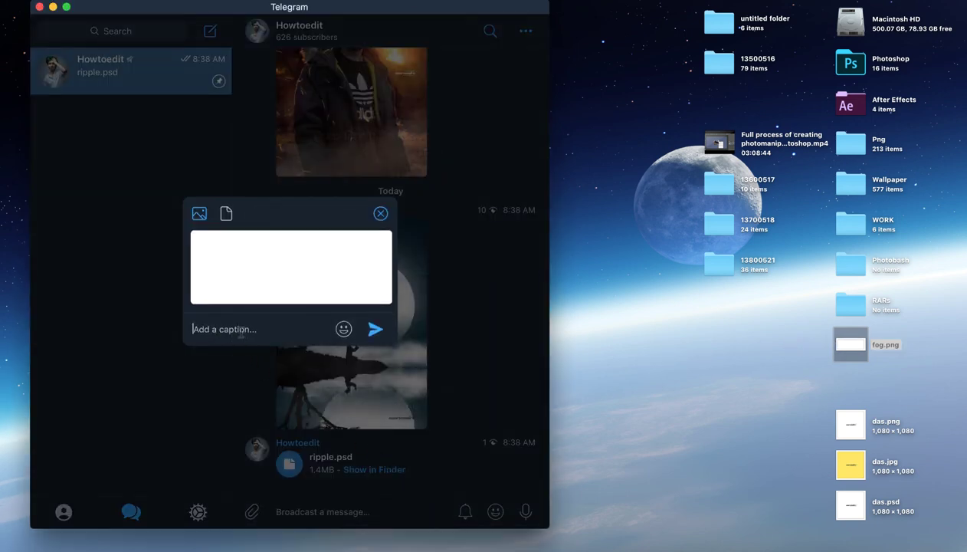
Send fog.png captioned 'eid mubarak', clean up the desktop icons, and quit Telegram
{"action": "type", "text": "ed"}
{"action": "type", "text": "id mubarak"}
{"action": "key", "text": "Return"}
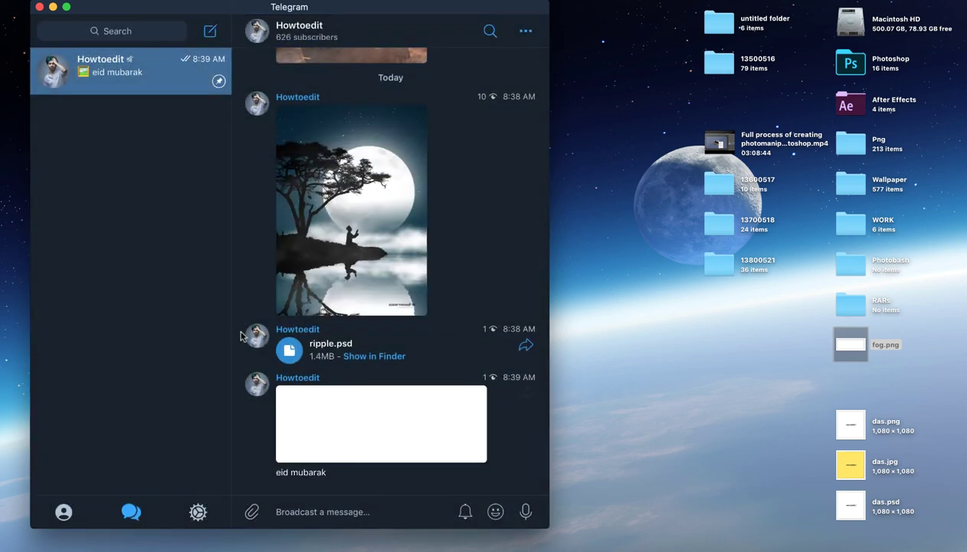
{"action": "right_click", "coordinate": [639, 209]}
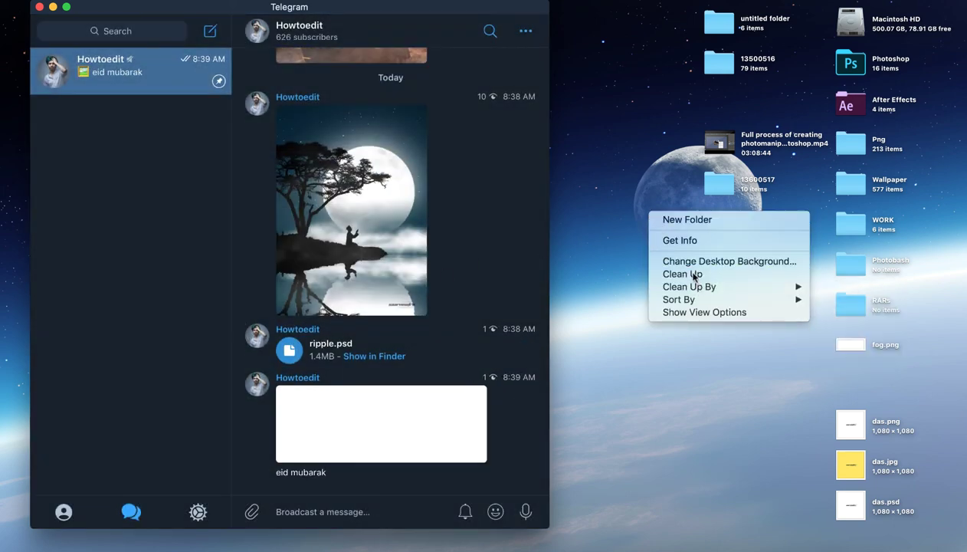
{"action": "left_click", "coordinate": [678, 276]}
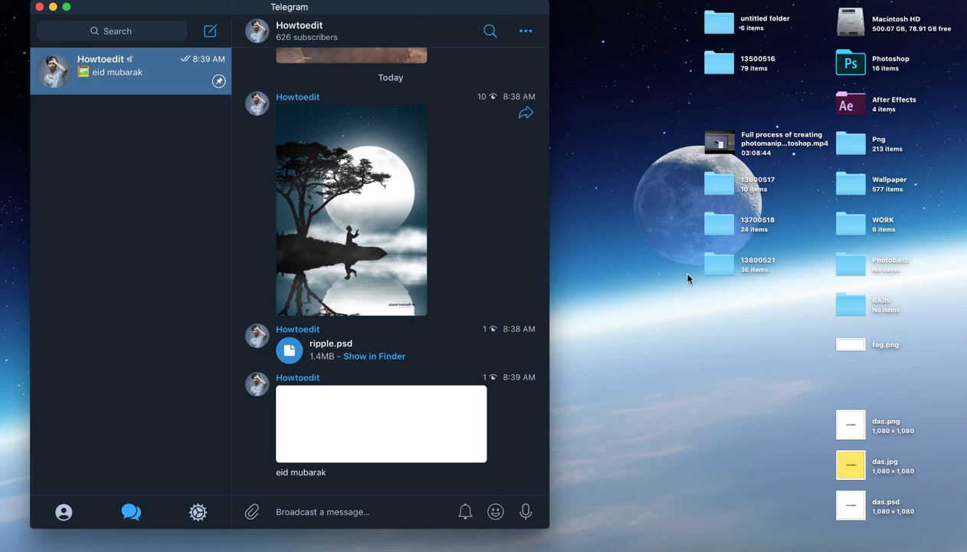
{"action": "right_click", "coordinate": [642, 151]}
{"action": "left_click", "coordinate": [661, 211]}
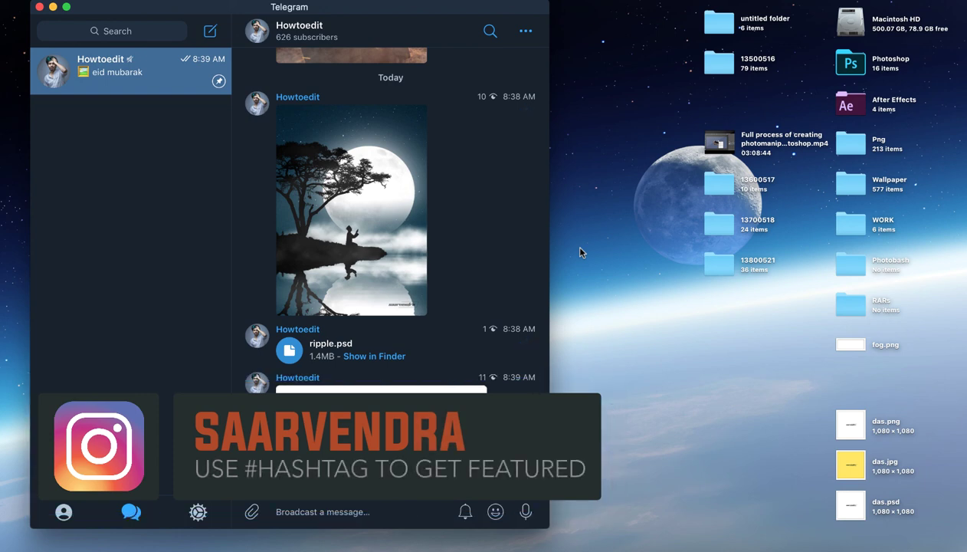
{"action": "left_click", "coordinate": [78, 2]}
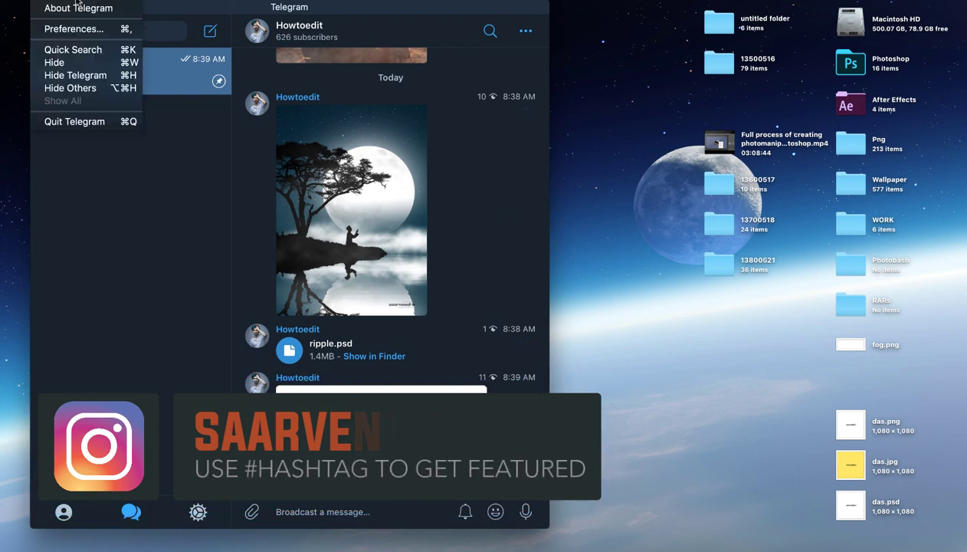
{"action": "left_click", "coordinate": [102, 120]}
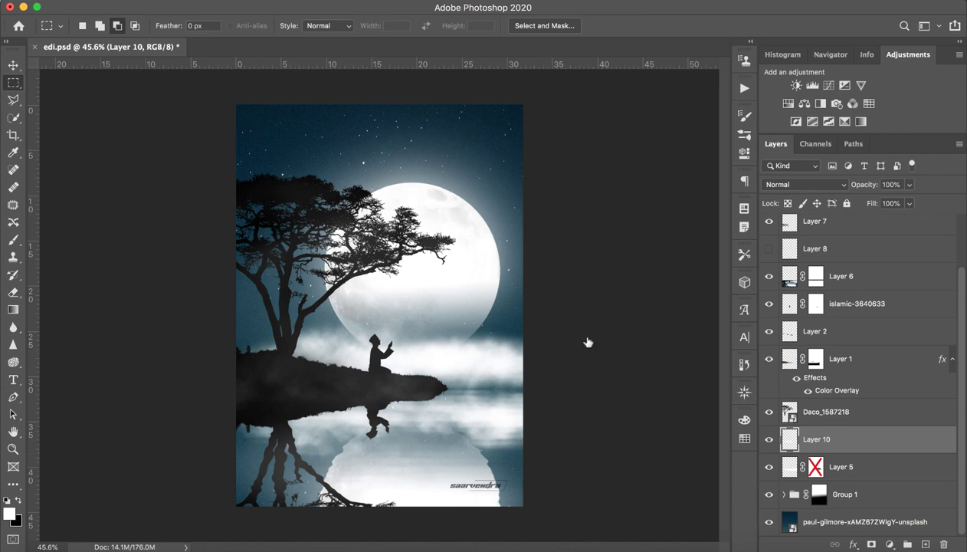
{"action": "scroll", "coordinate": [879, 476], "scroll_direction": "up", "scroll_amount": 2}
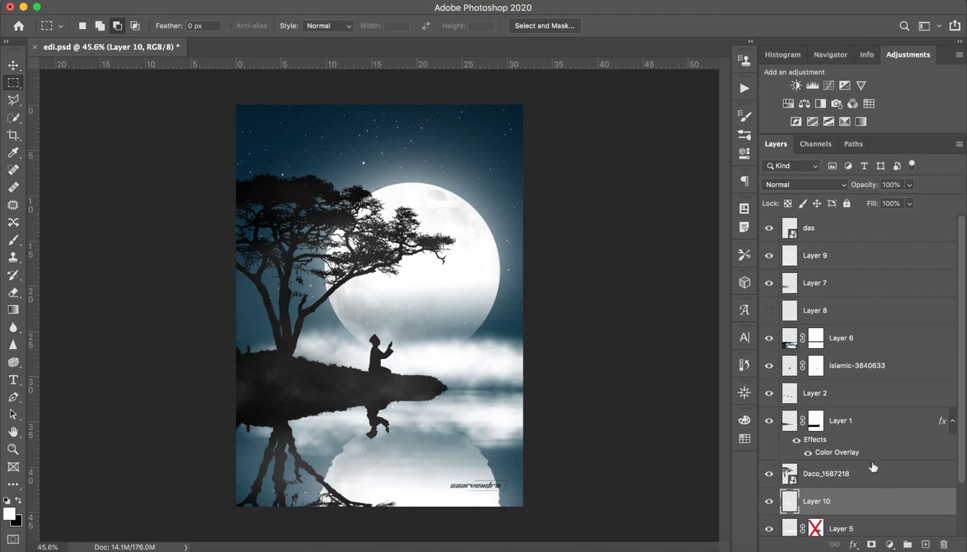
{"action": "left_click", "coordinate": [769, 310]}
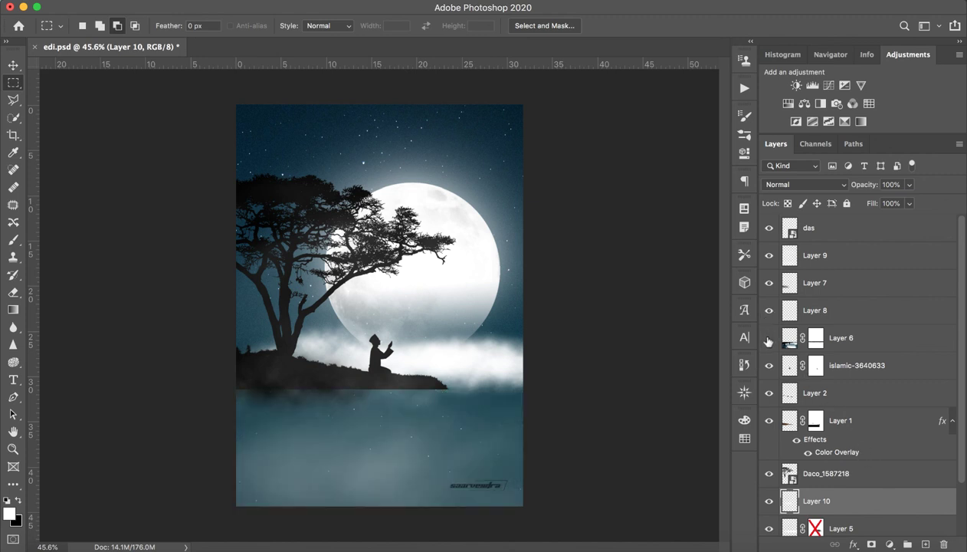
{"action": "left_click", "coordinate": [769, 310]}
{"action": "left_click", "coordinate": [768, 311]}
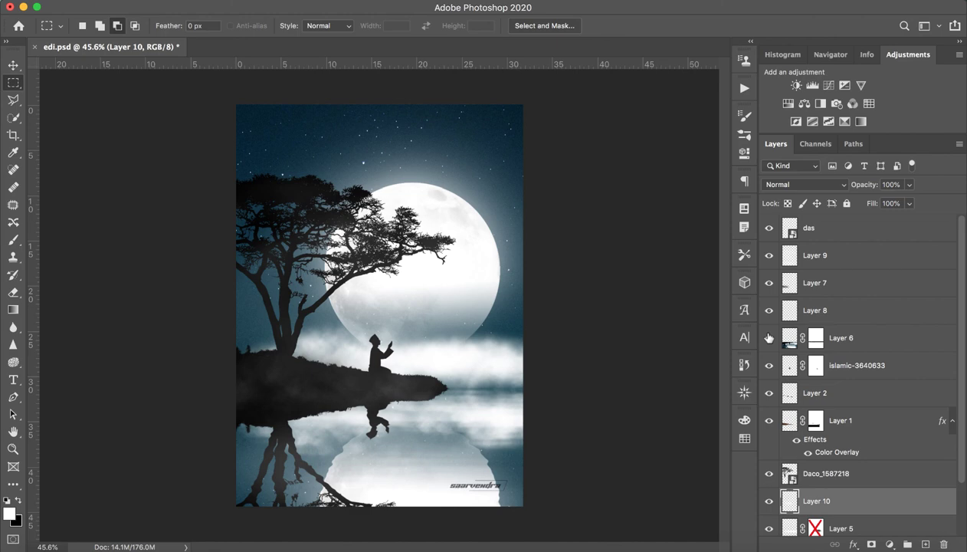
{"action": "key", "text": "ctrl+Right"}
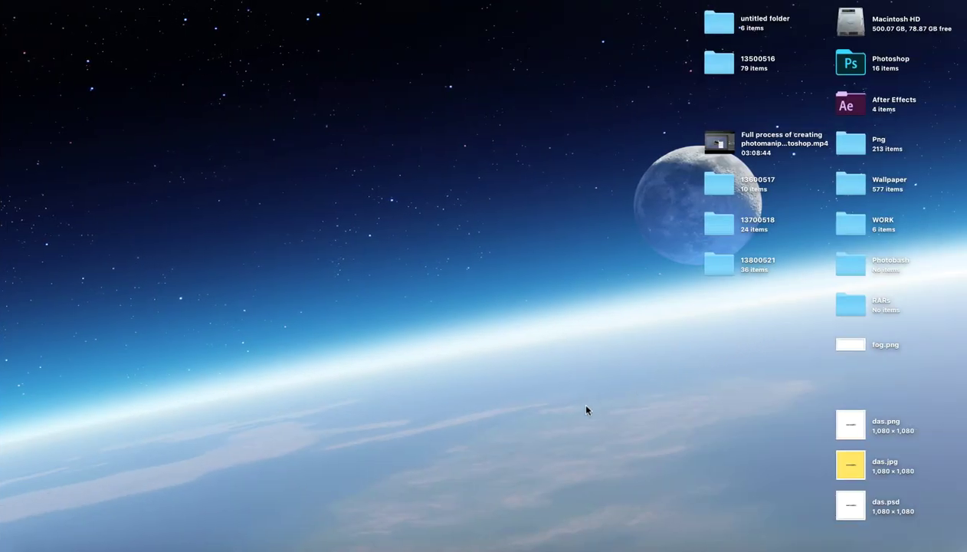
{"action": "key", "text": "ctrl+Left"}
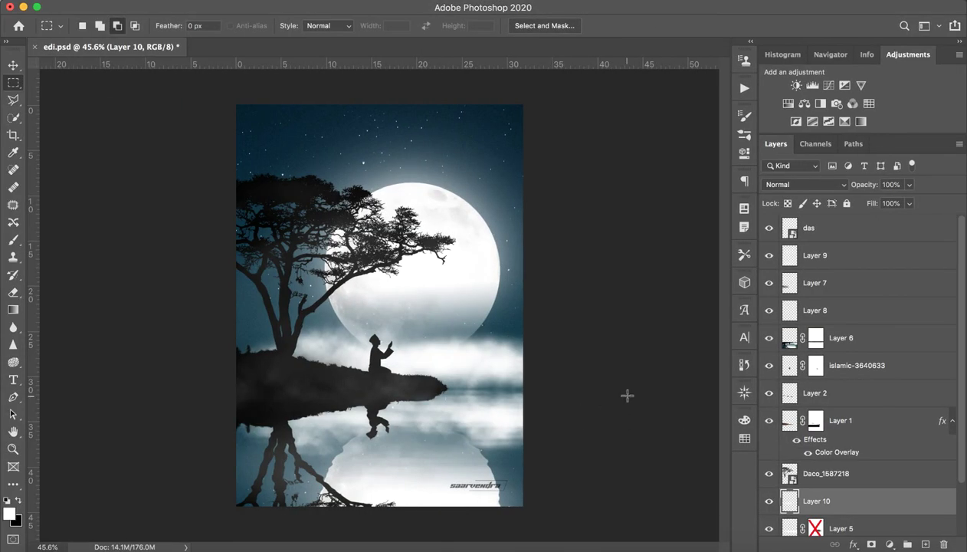